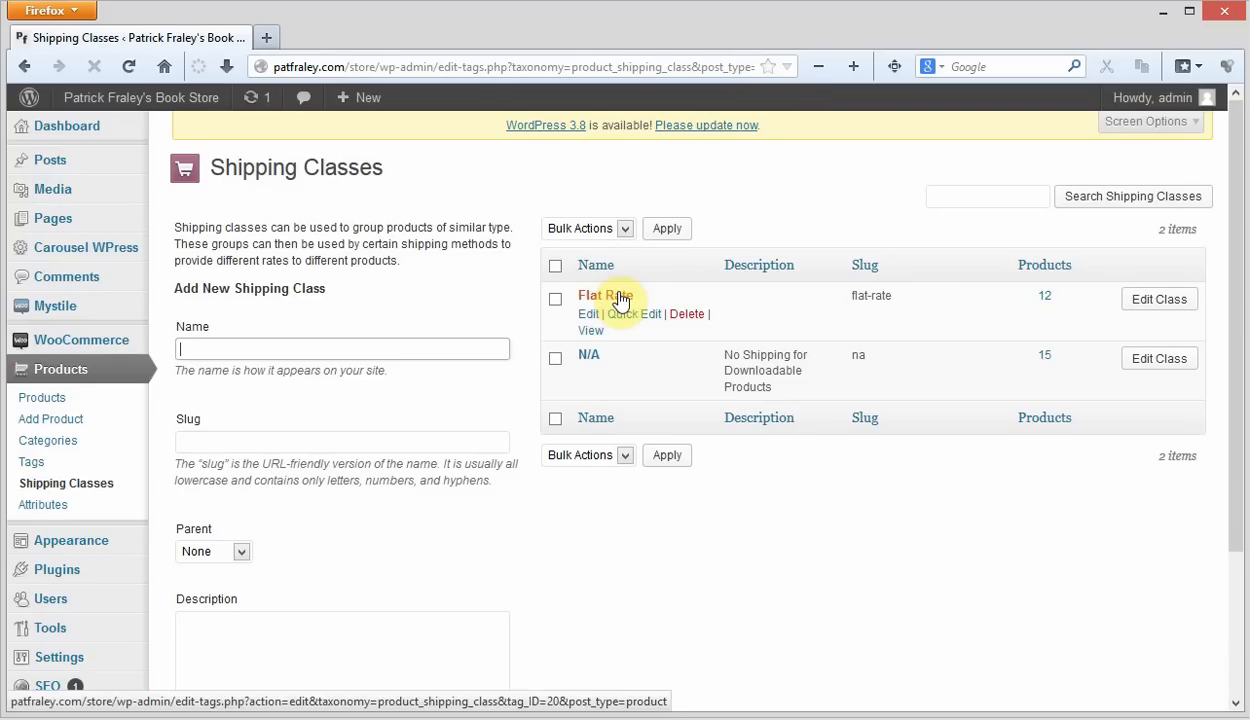
- Name the new shipping class Test Class
left_click(800, 168)
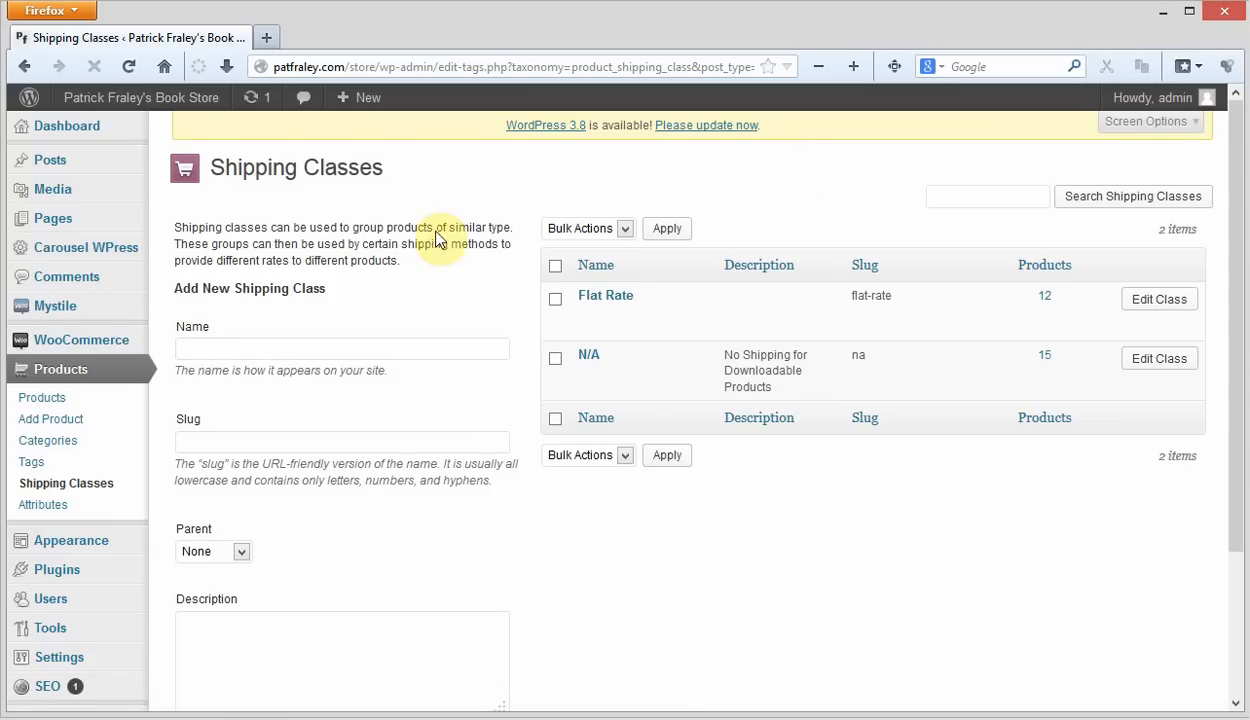
left_click(322, 351)
left_click(322, 351)
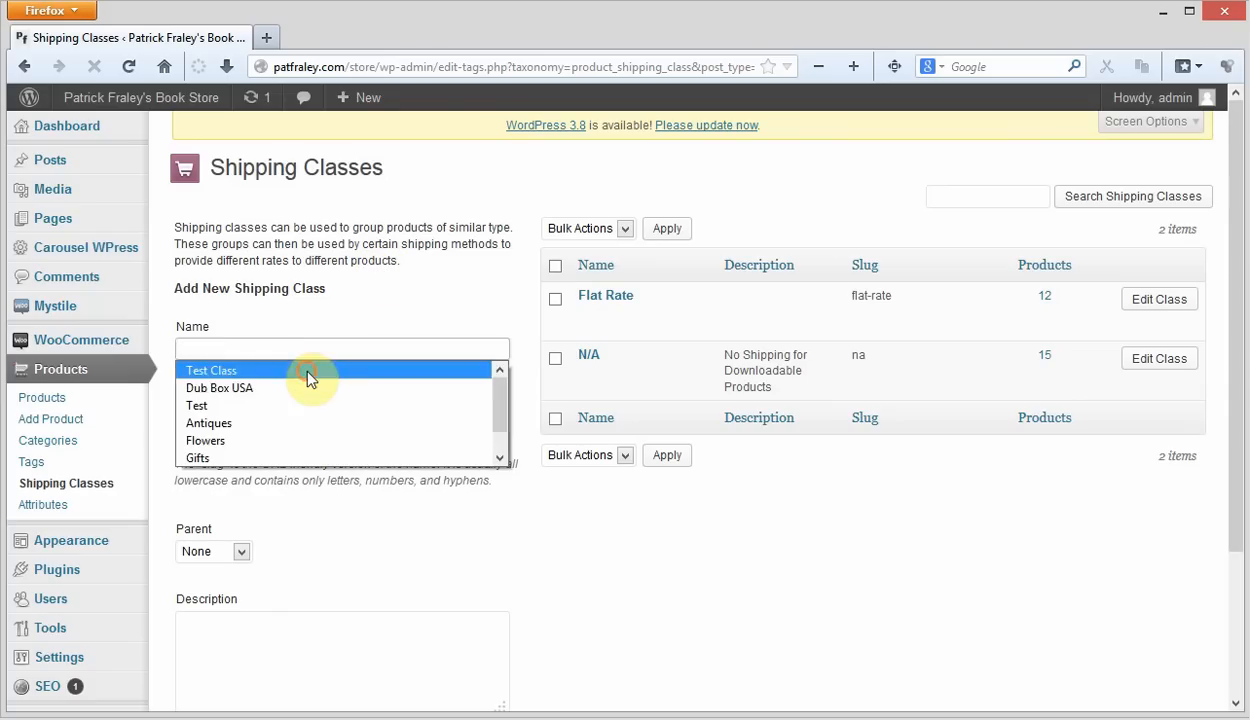
left_click(300, 370)
scroll(480, 375, "down", 1)
scroll(485, 378, "down", 1)
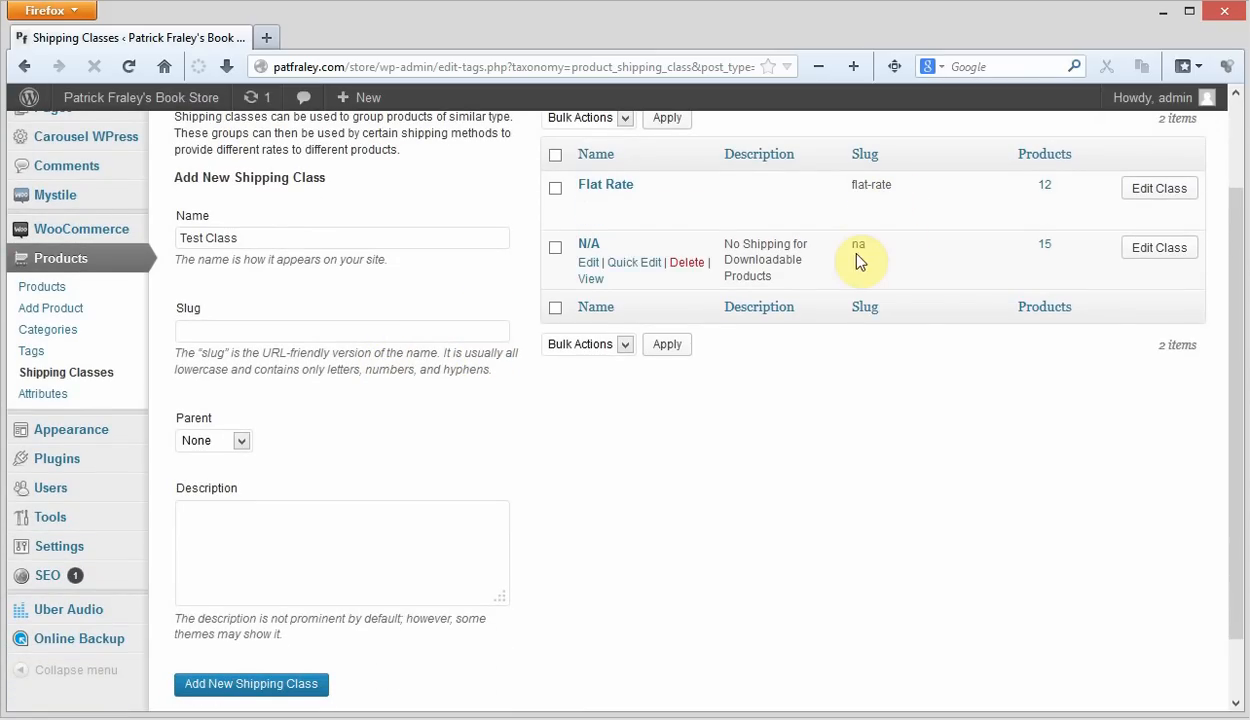
- Add the new shipping class with an empty slug, parent None and an empty description
left_click(413, 331)
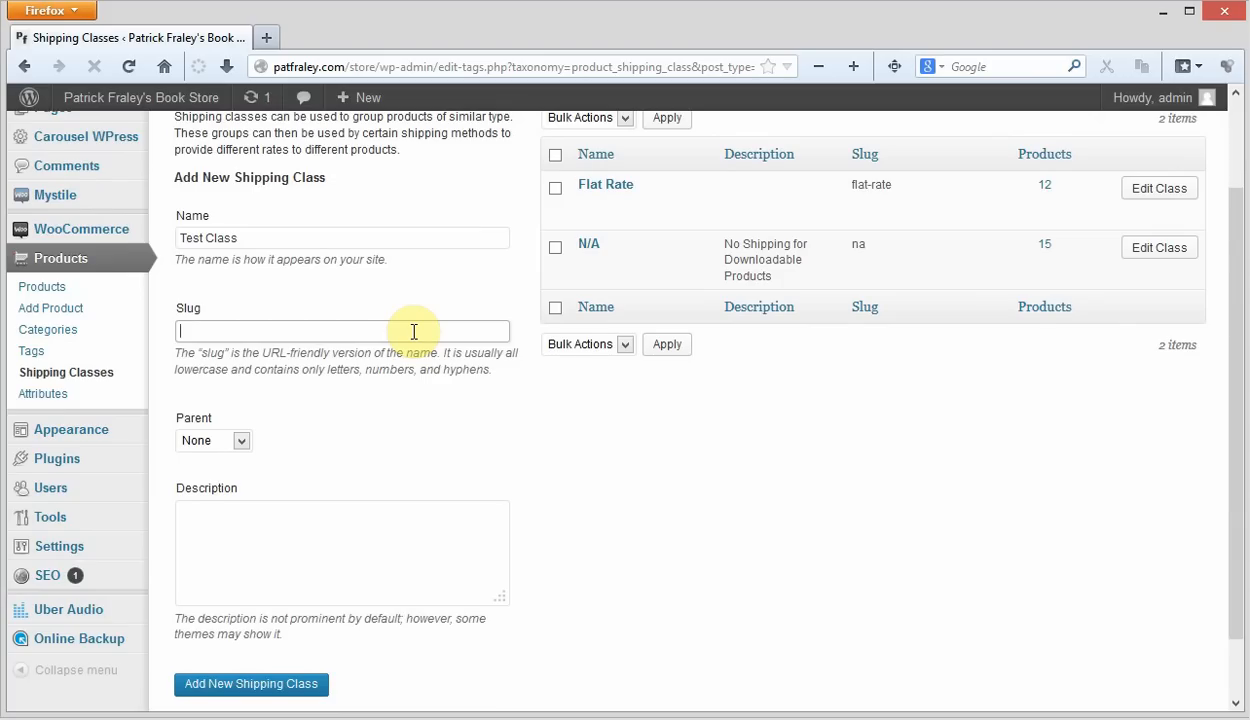
scroll(315, 329, "down", 1)
left_click(241, 371)
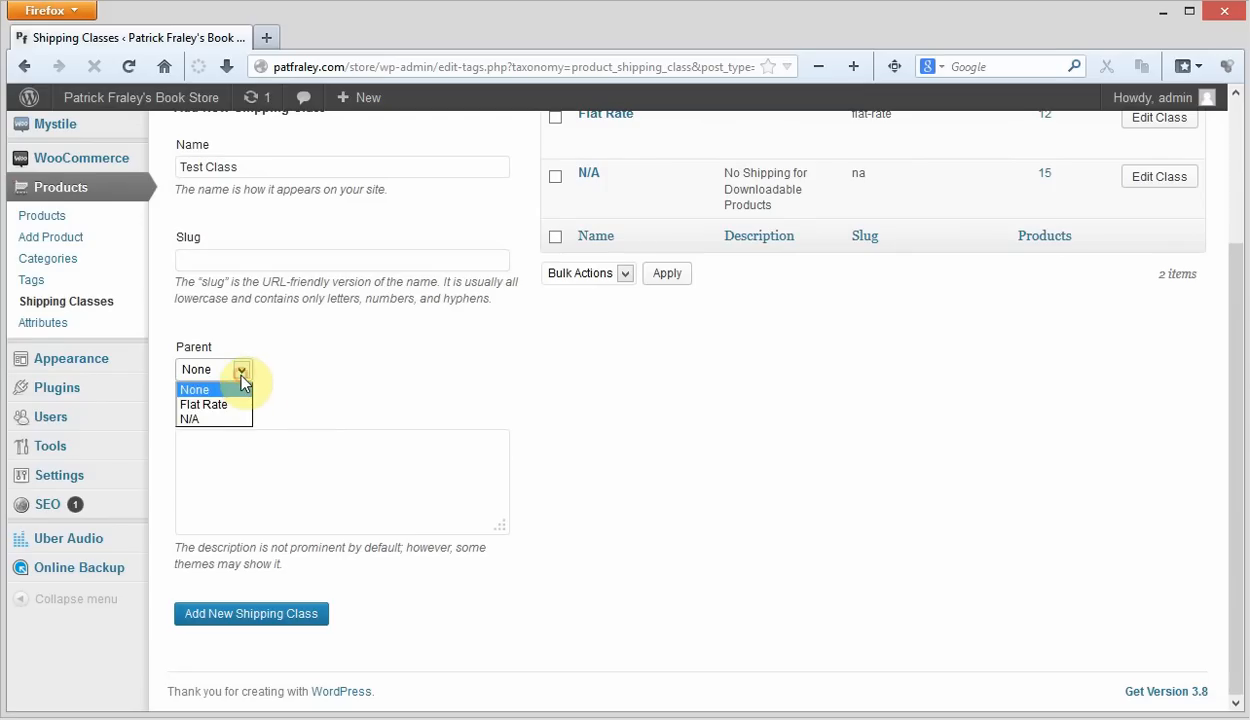
left_click(408, 354)
left_click(379, 497)
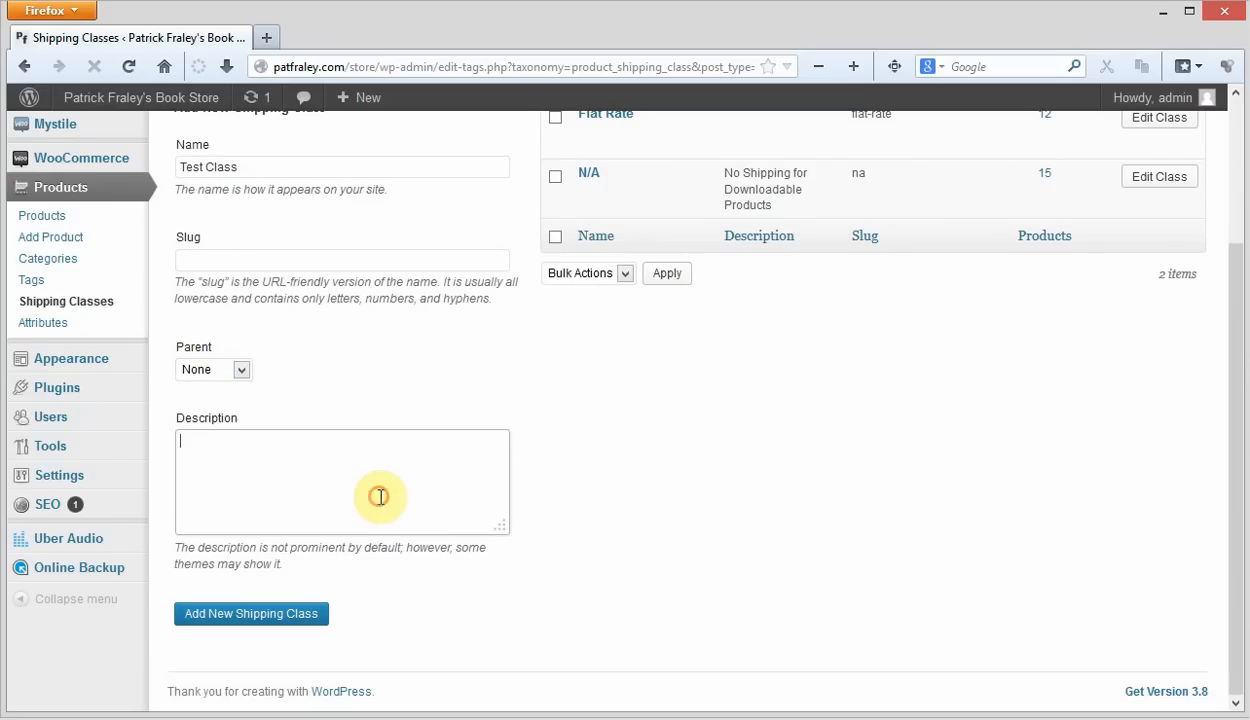
scroll(790, 496, "up", 3)
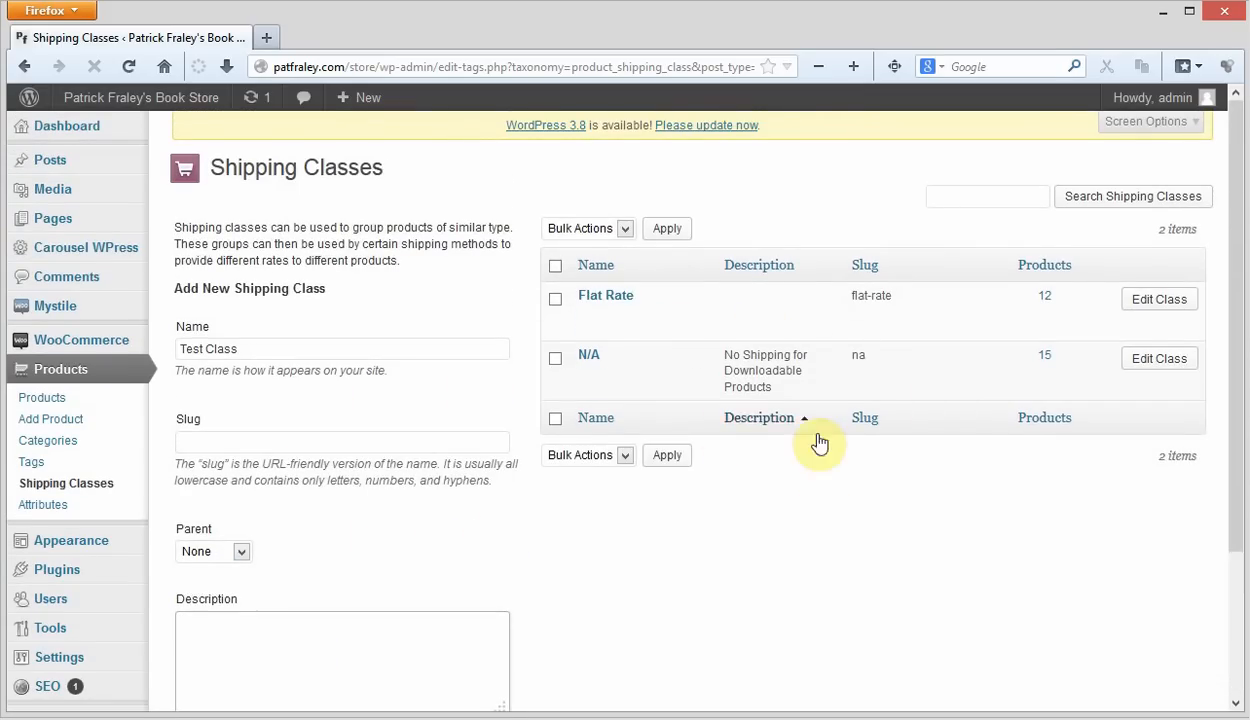
left_click(810, 535)
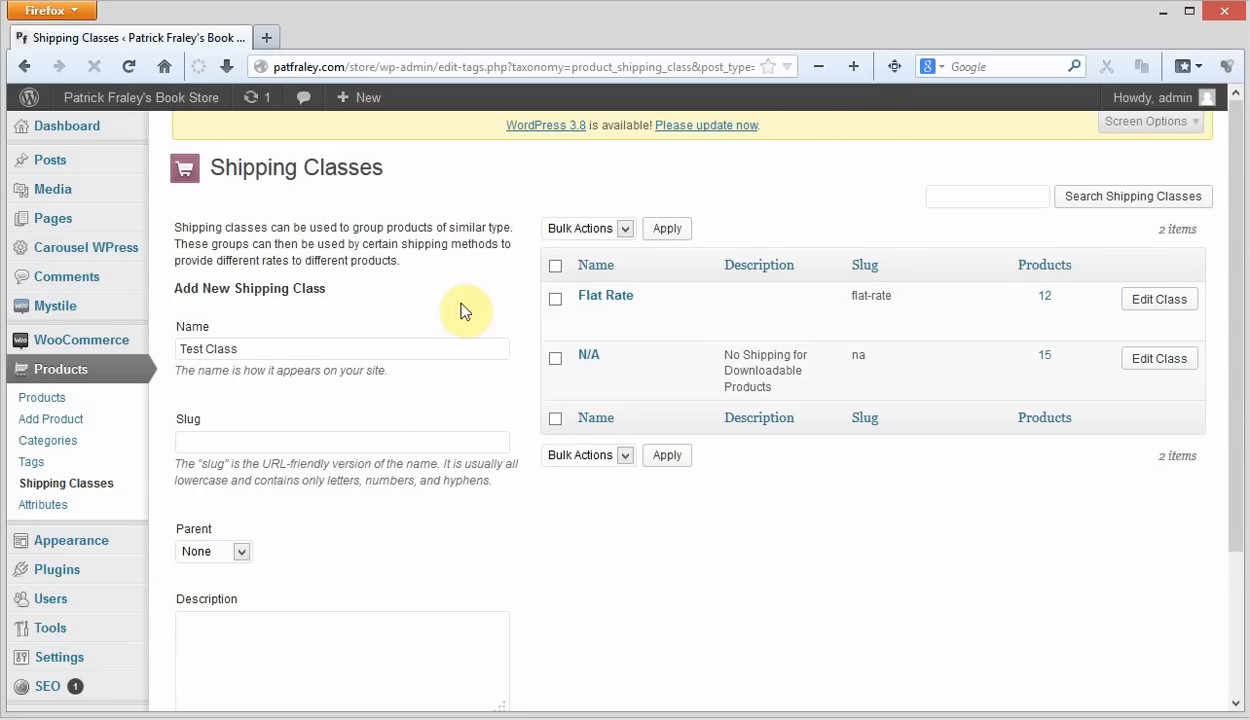
scroll(305, 321, "down", 2)
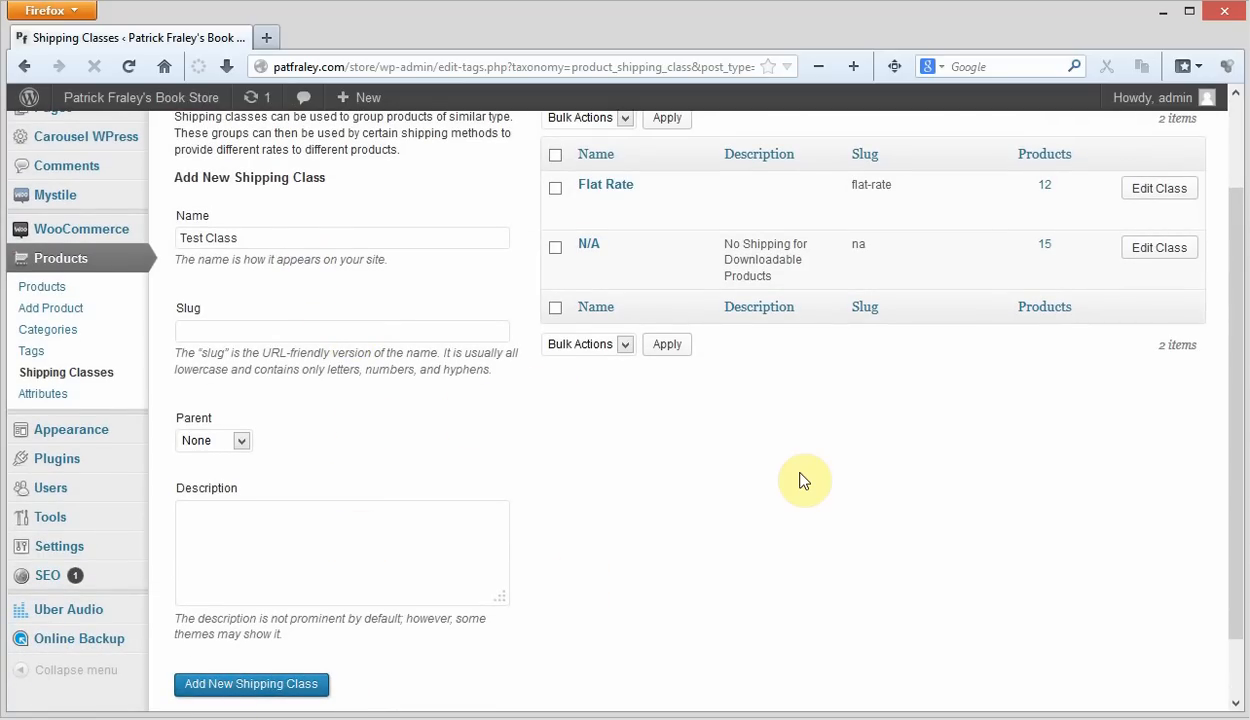
scroll(768, 479, "up", 2)
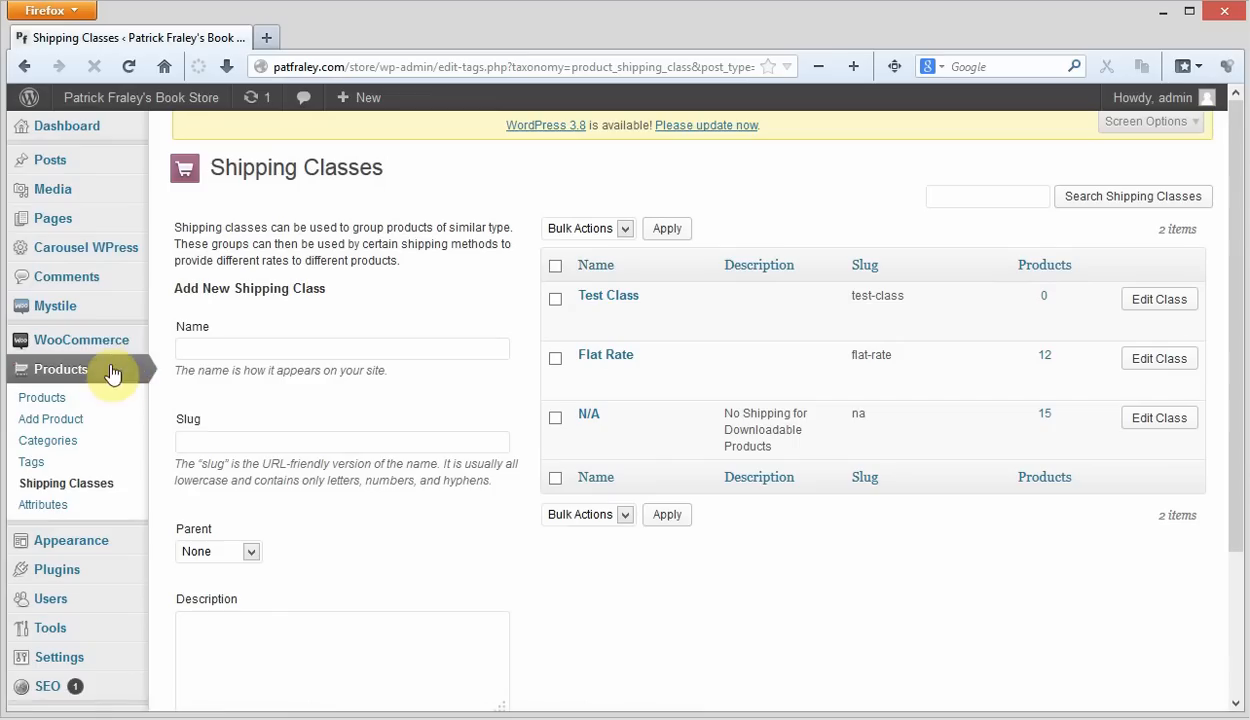
- Open the Flat Rate section of the WooCommerce shipping settings
mouse_move(92, 345)
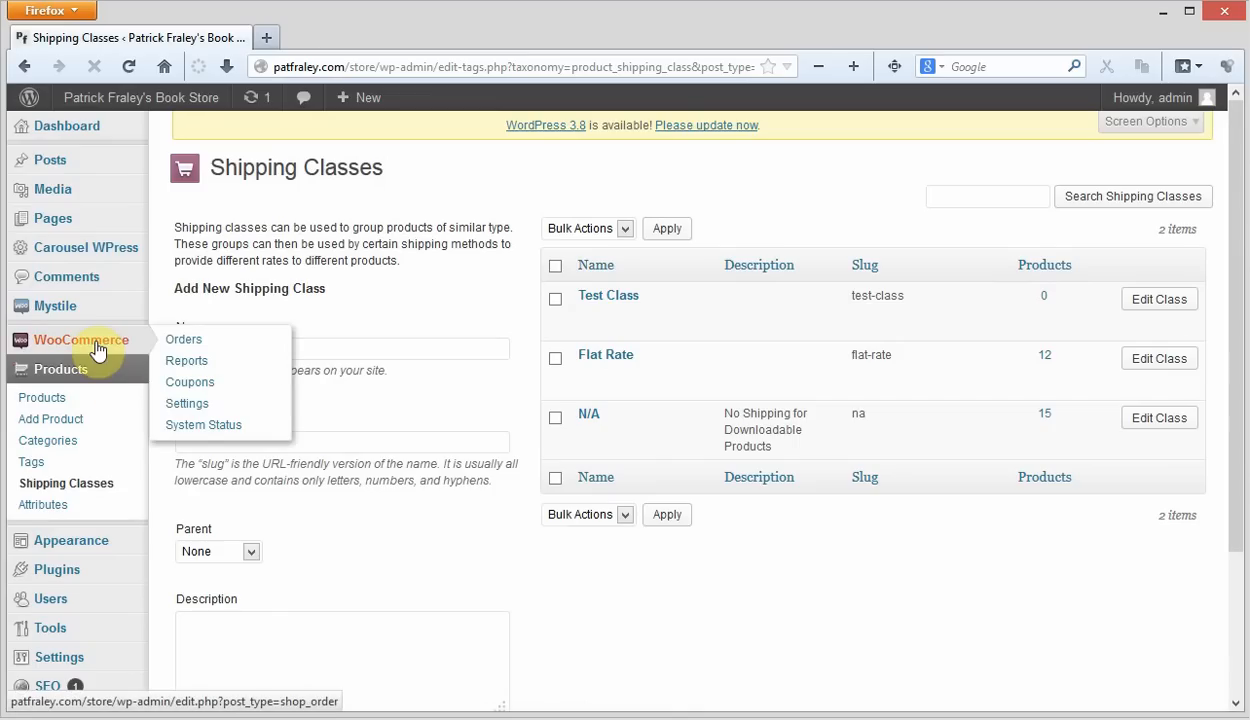
left_click(200, 403)
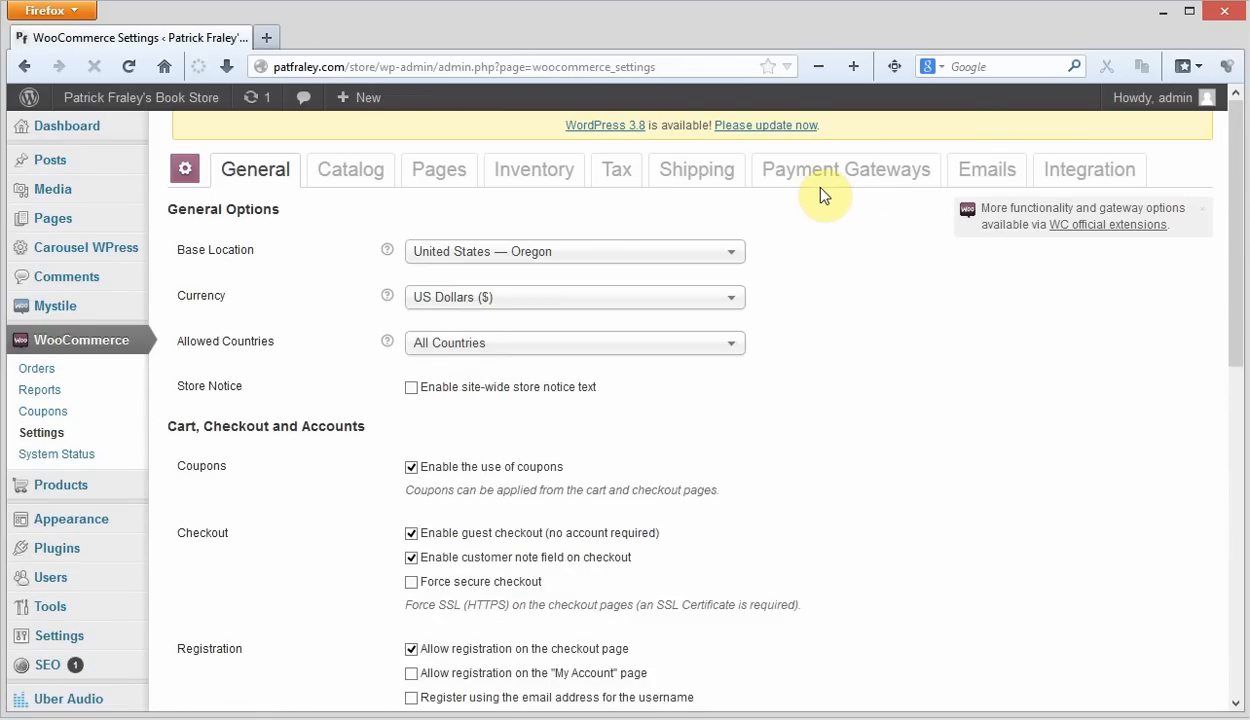
left_click(697, 178)
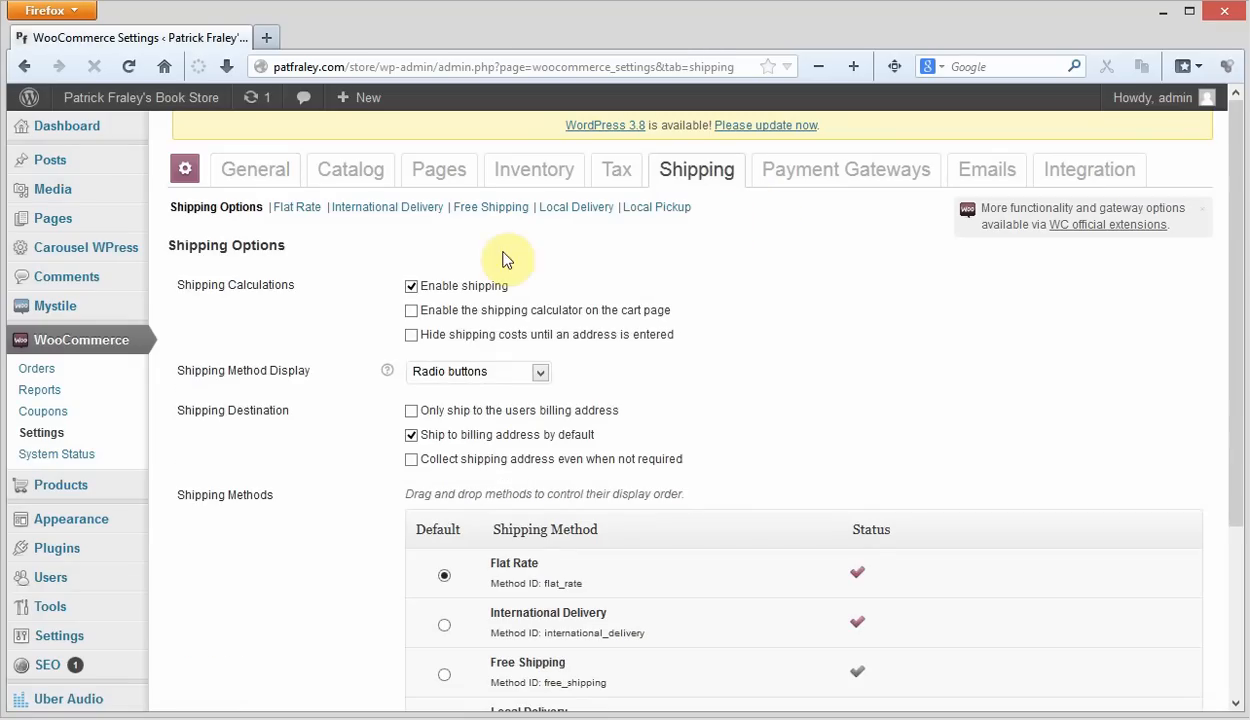
left_click(297, 208)
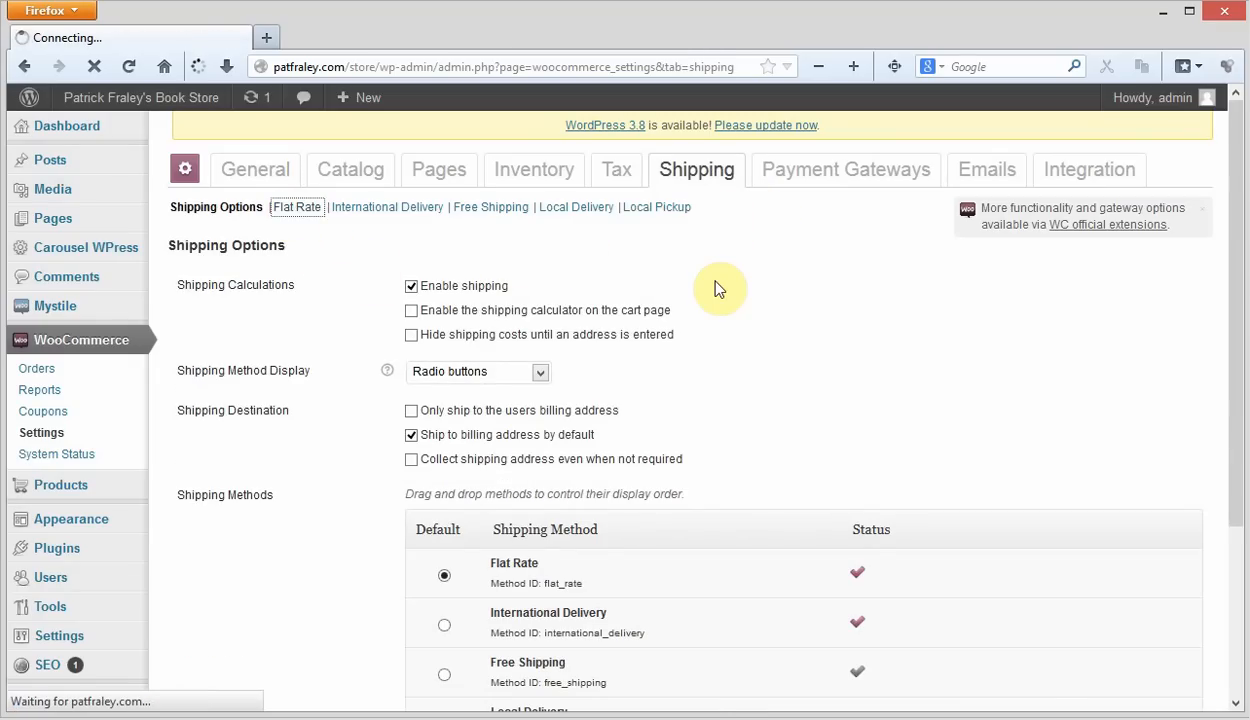
- Review the Flat Rate method's availability, specific countries, cost per order and additional cost settings
scroll(740, 292, "down", 5)
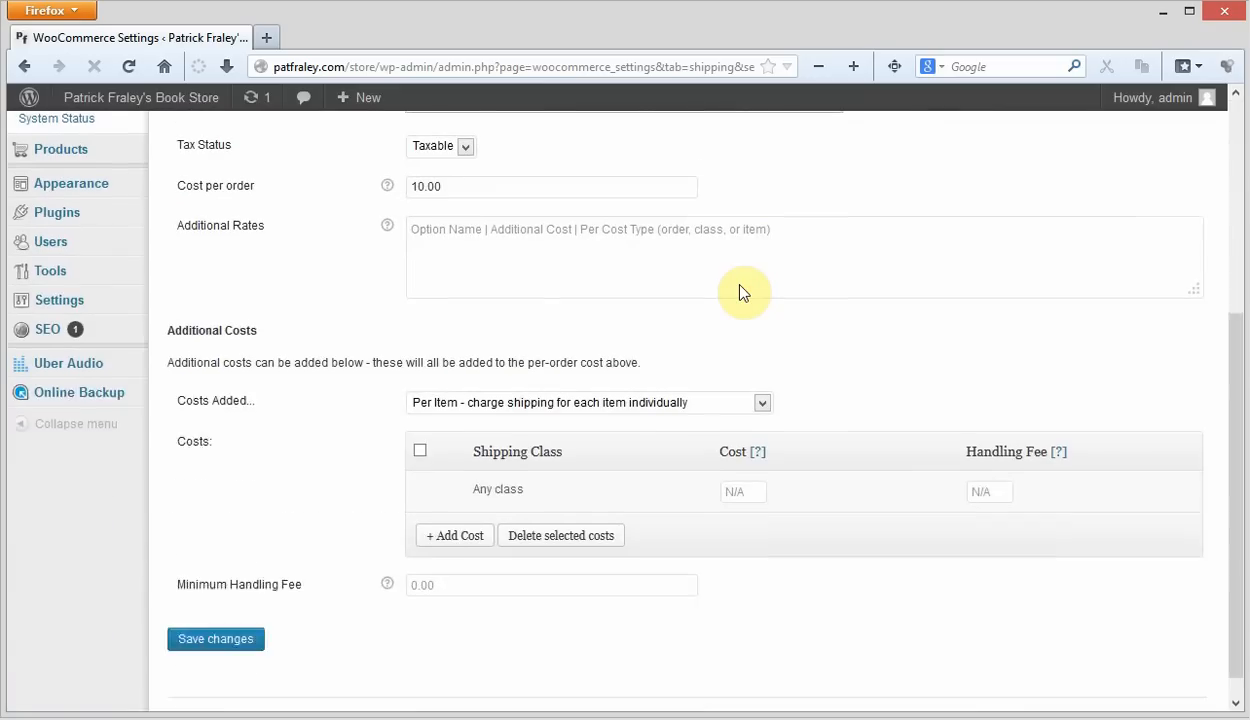
scroll(895, 335, "up", 5)
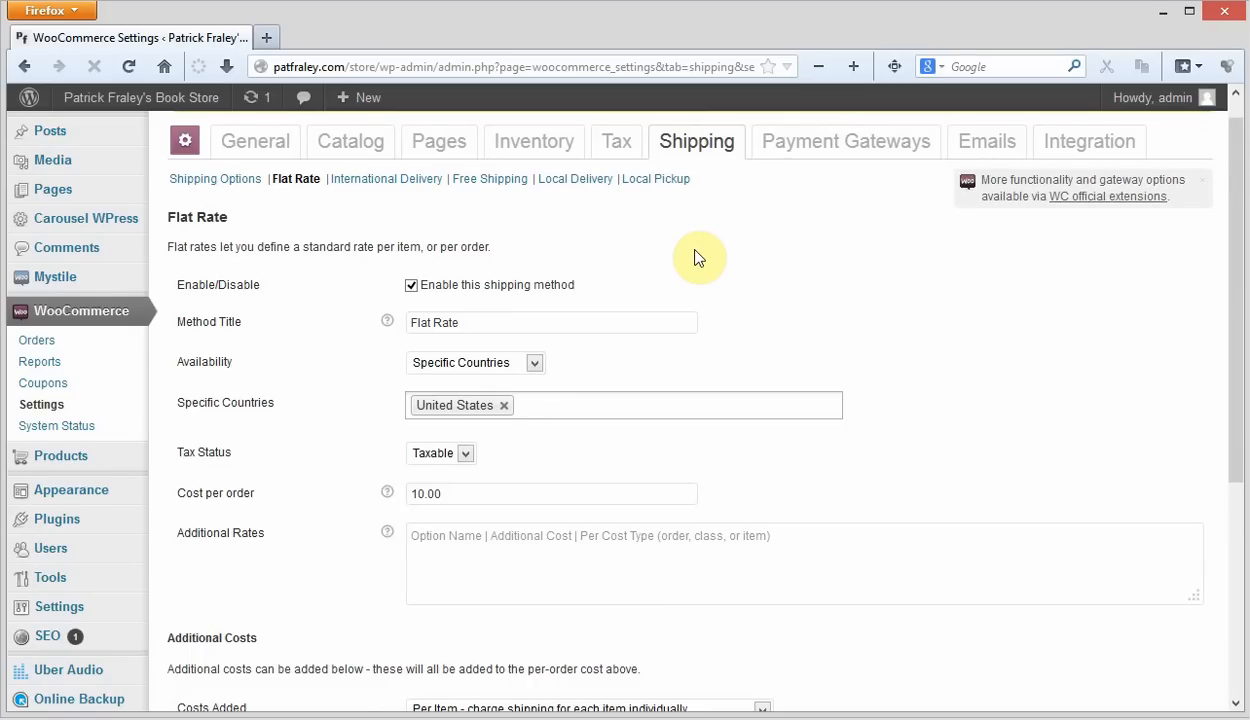
scroll(698, 258, "down", 2)
left_click(553, 386)
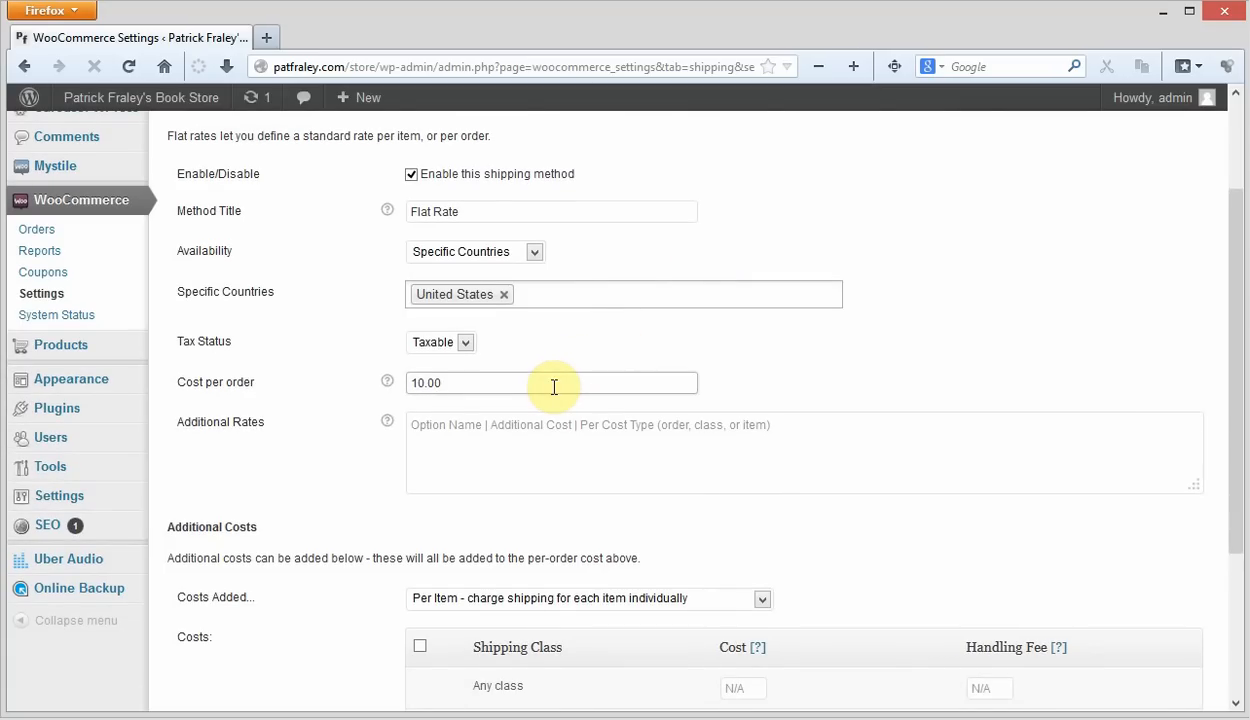
scroll(558, 388, "up", 2)
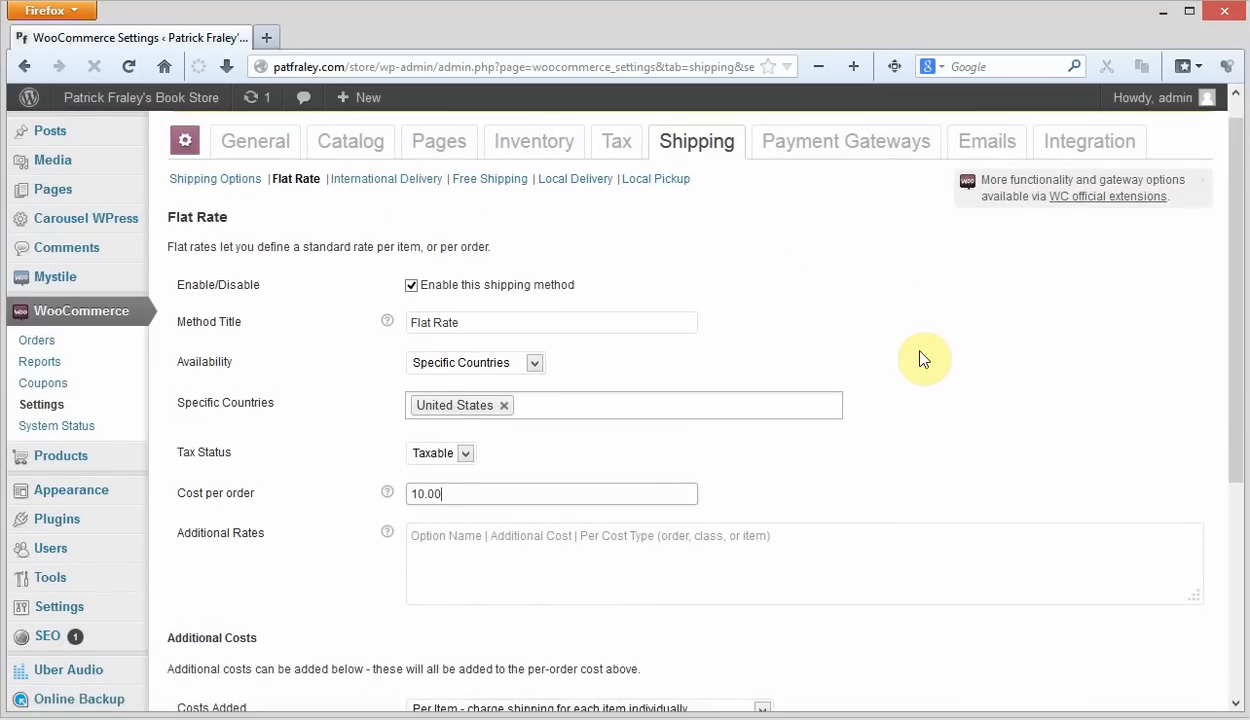
scroll(945, 360, "down", 3)
scroll(960, 369, "down", 1)
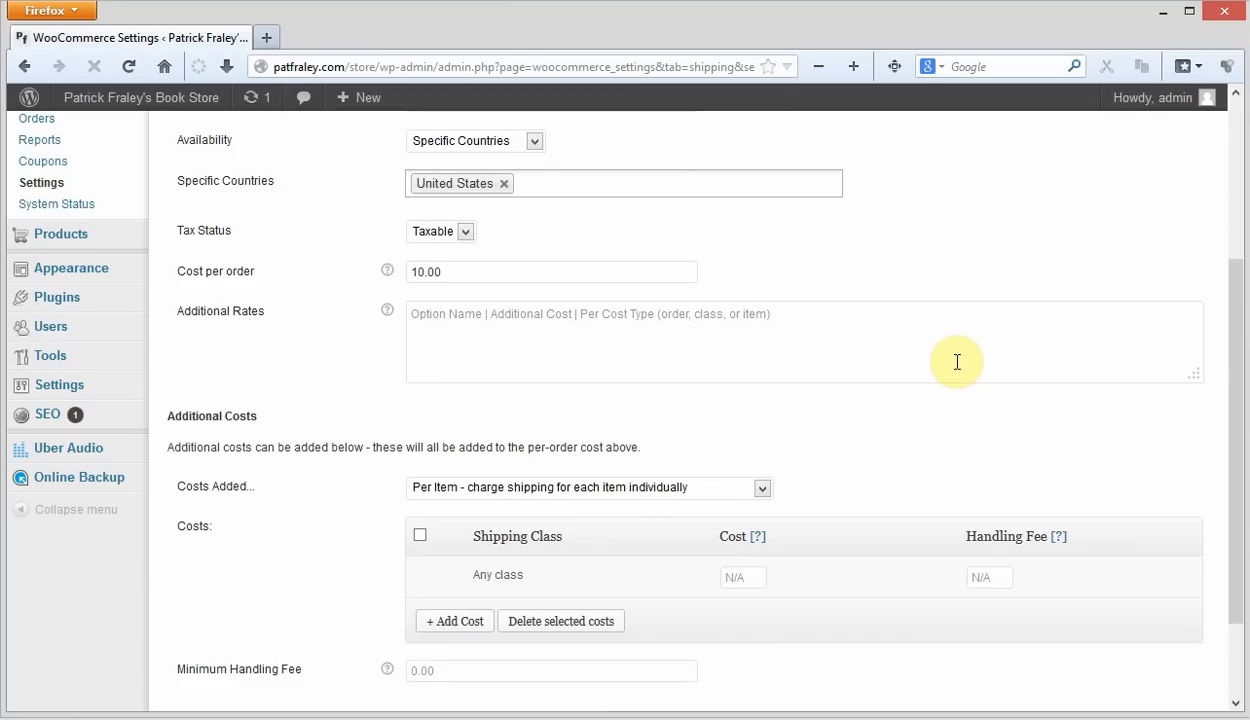
- Add an additional cost of 5.00 for the Test Class shipping class under Flat Rate
scroll(958, 360, "down", 3)
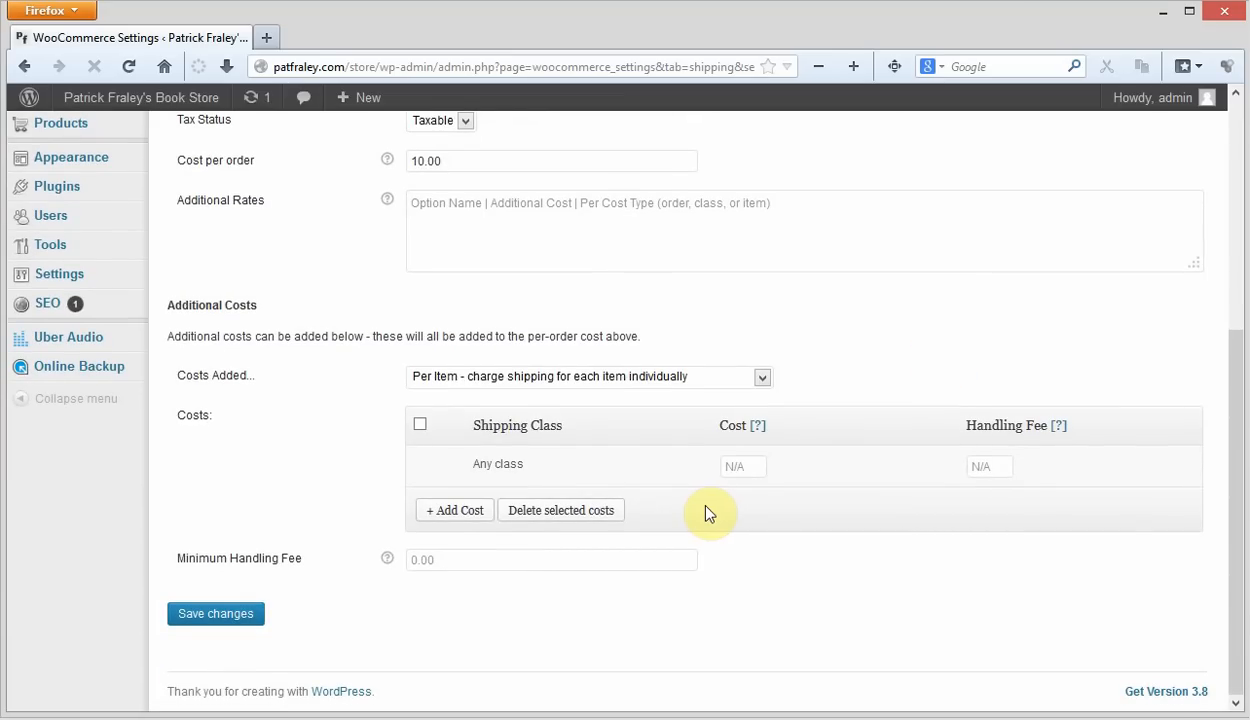
left_click(453, 510)
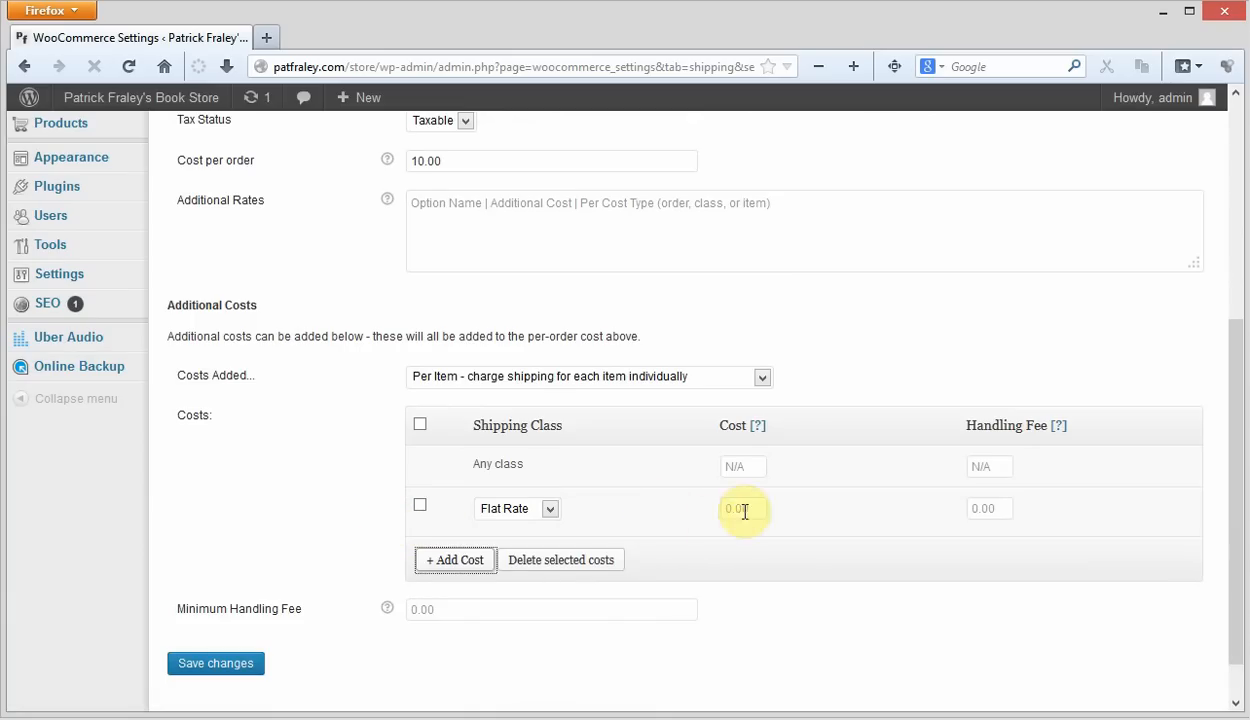
left_click(553, 512)
left_click(510, 542)
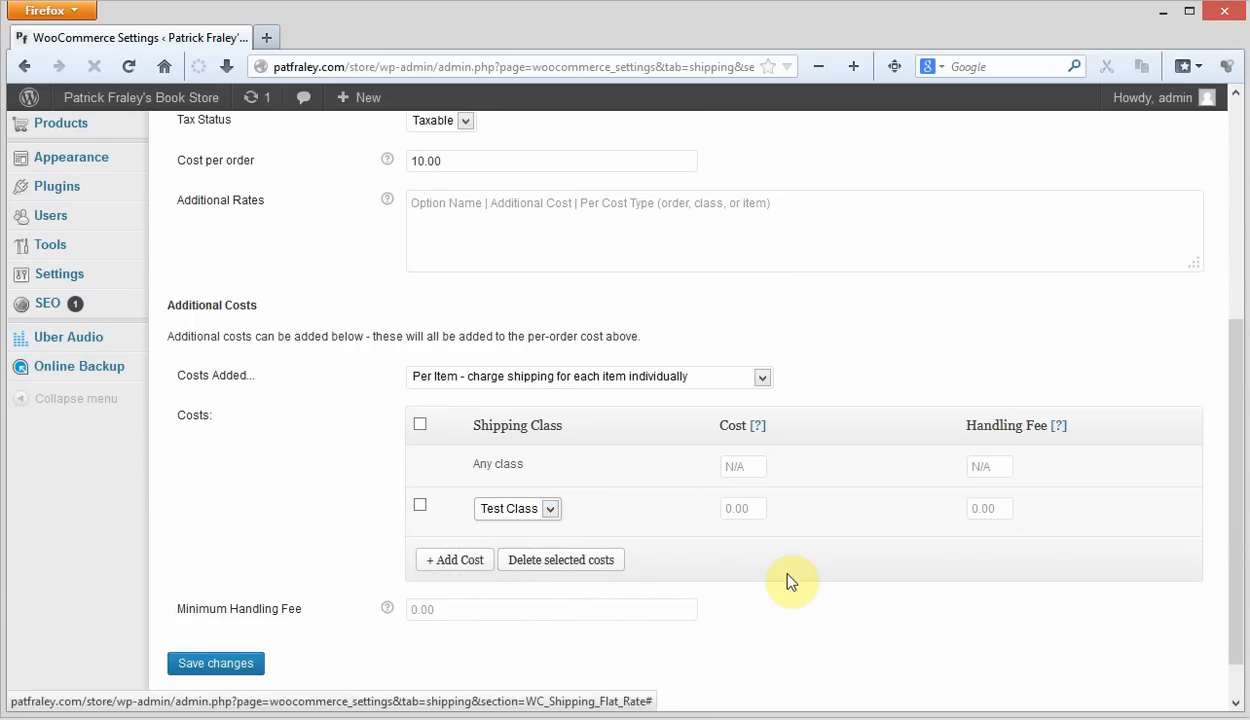
left_click(743, 508)
left_click(746, 507)
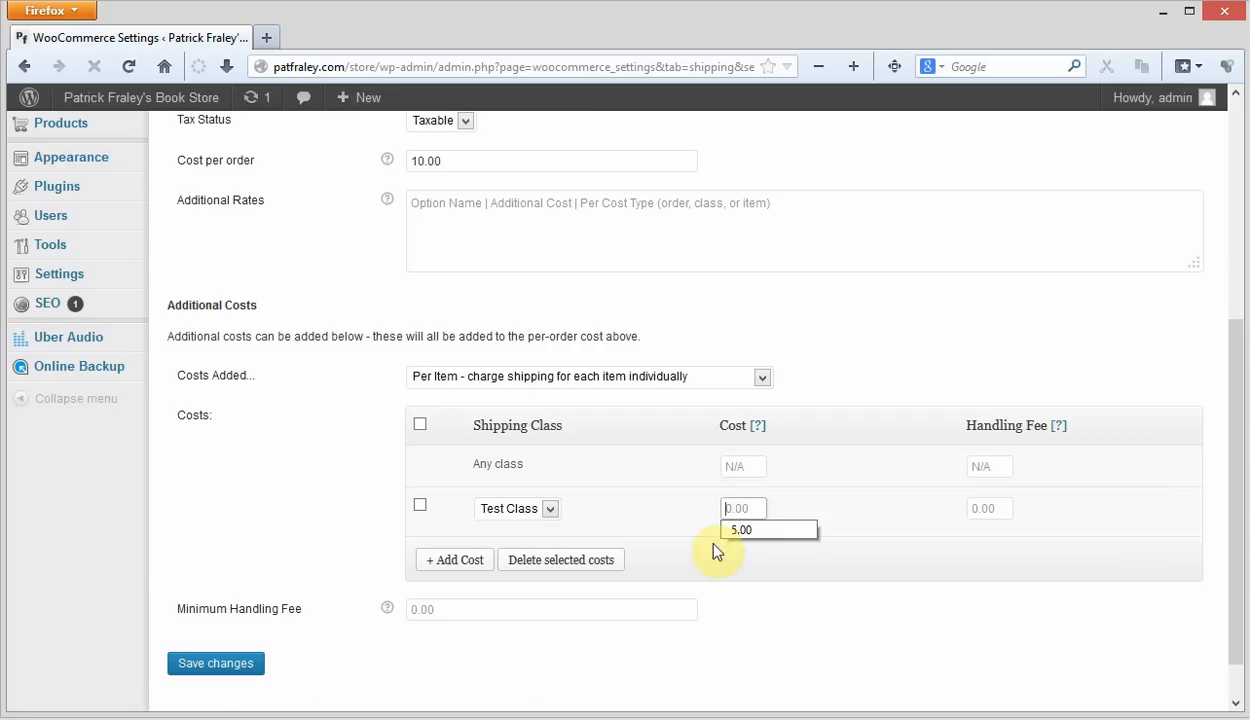
left_click(759, 529)
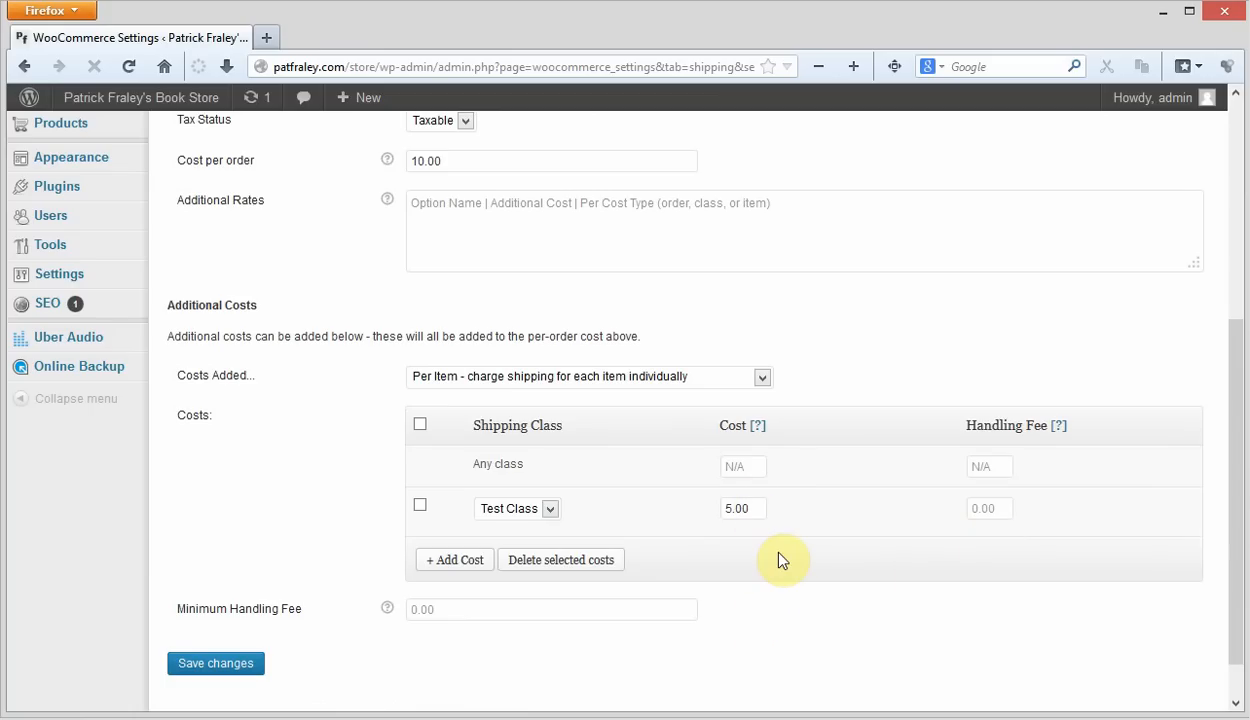
- Save the changes to the Flat Rate shipping settings
scroll(600, 620, "down", 1)
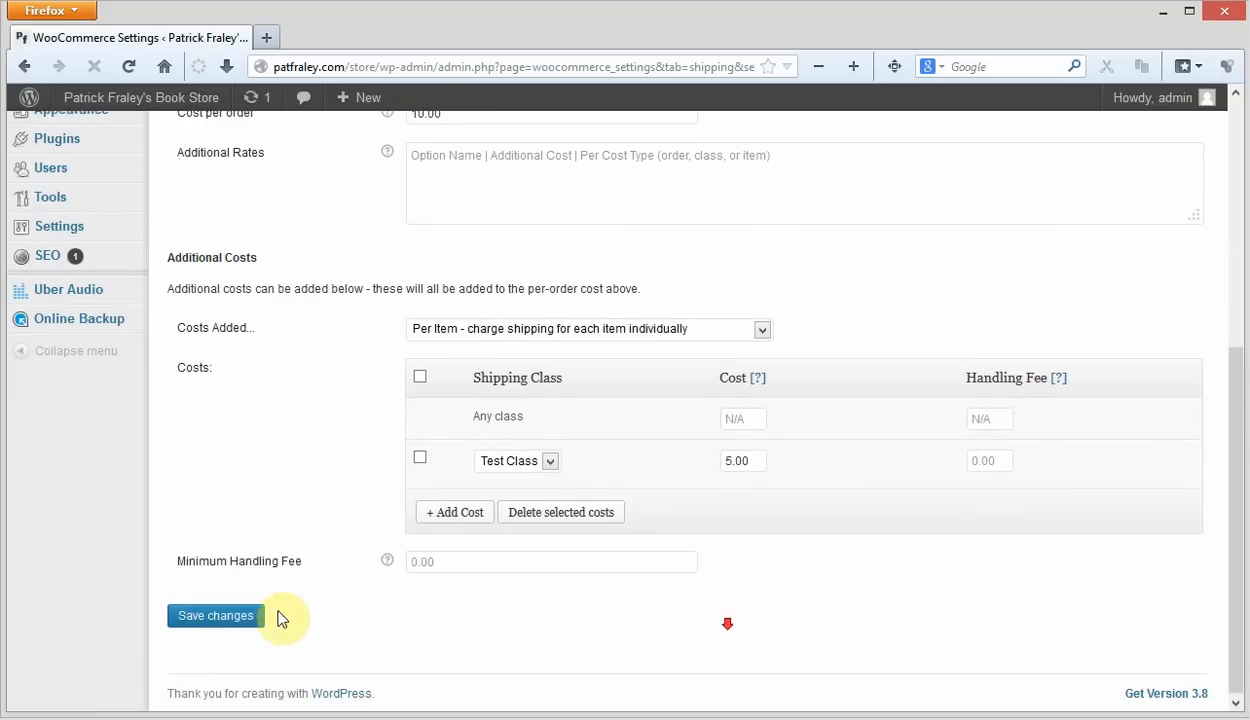
left_click(213, 617)
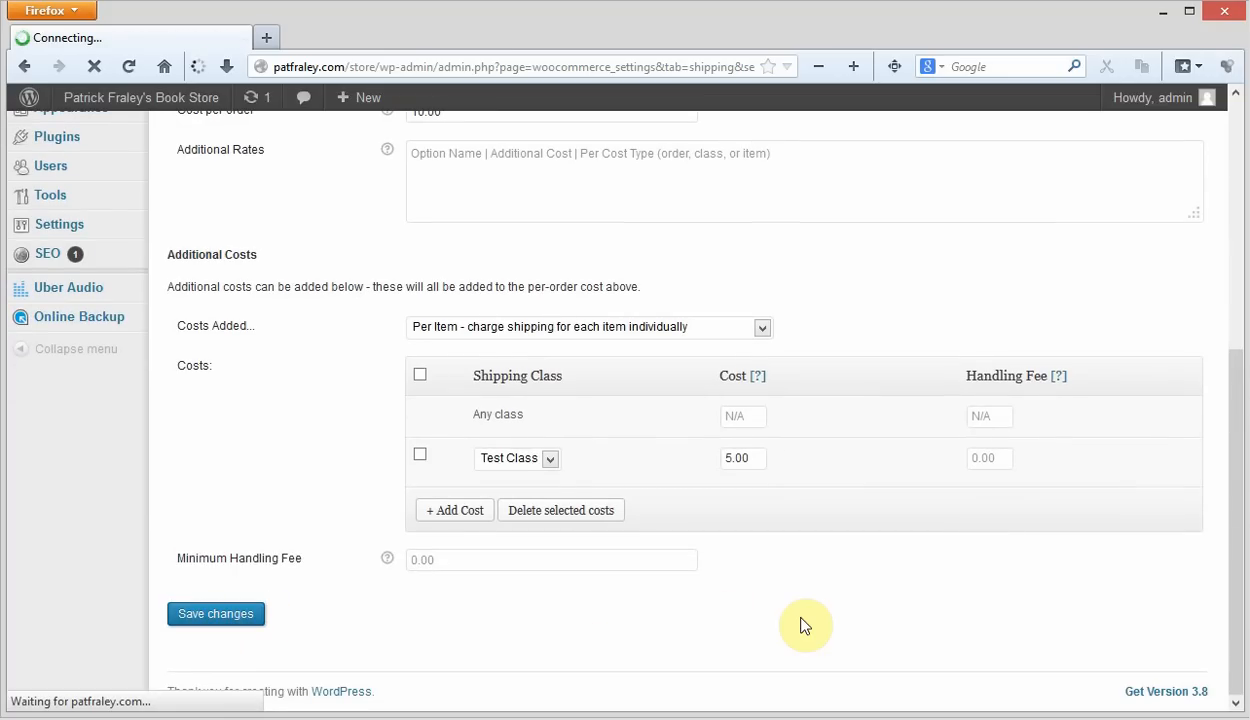
scroll(880, 315, "down", 10)
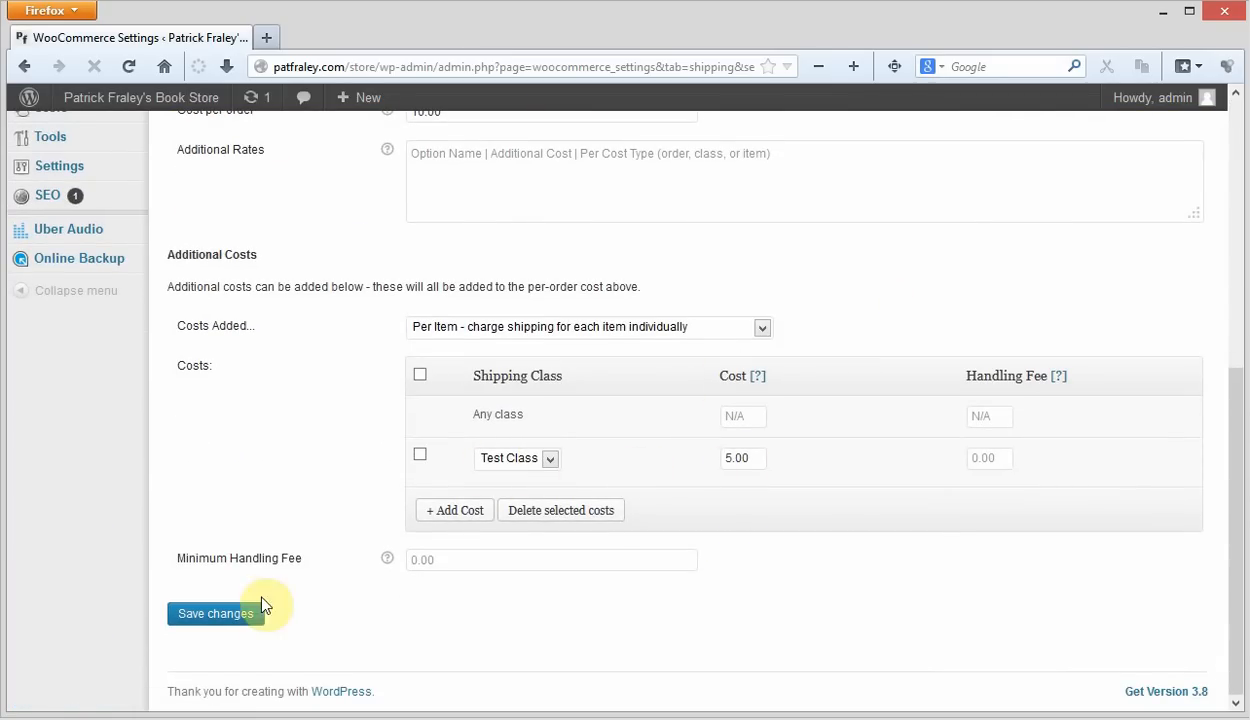
- Open the product "CARTOON VOICE! The Essential Elements and Creating & Developing" for editing from the product list
scroll(92, 544, "up", 10)
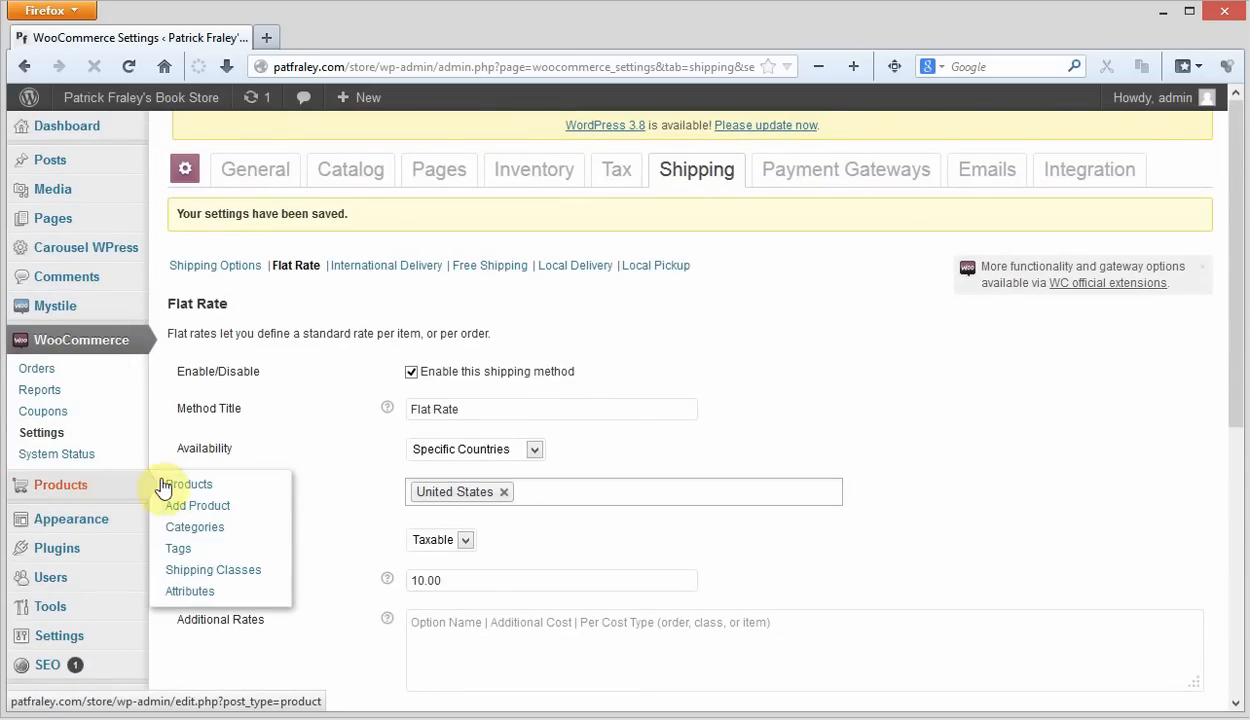
left_click(189, 484)
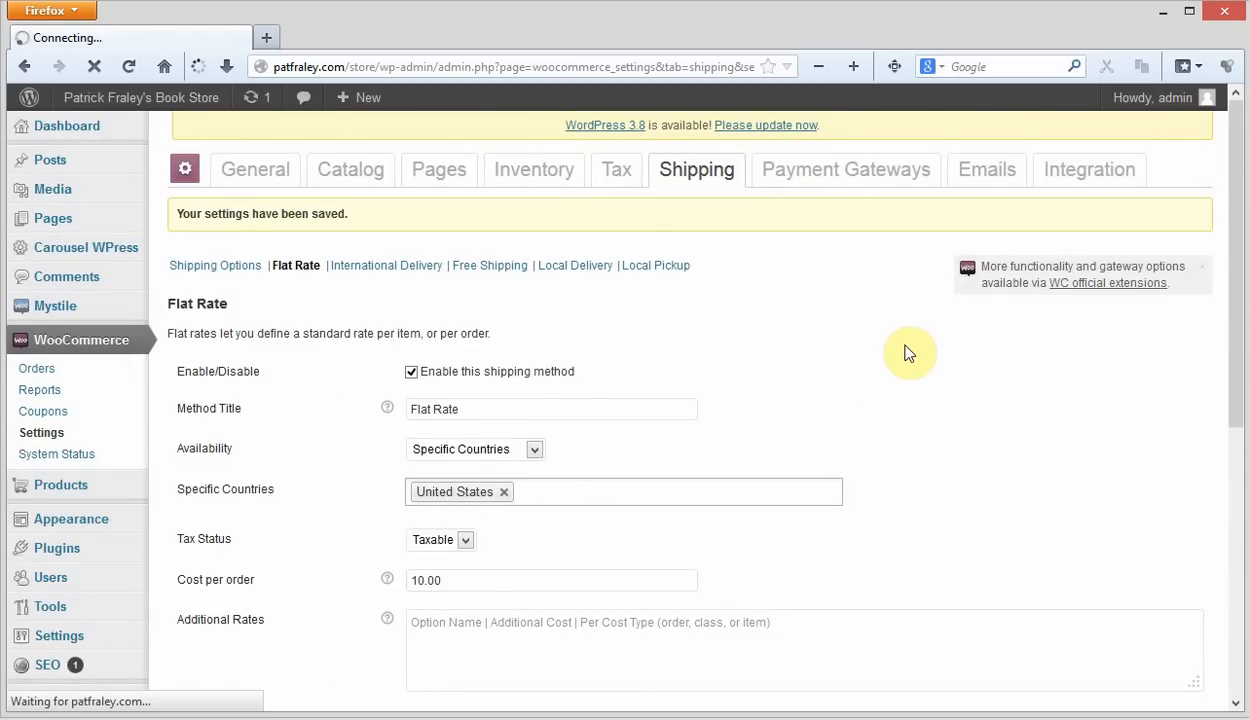
scroll(832, 329, "down", 3)
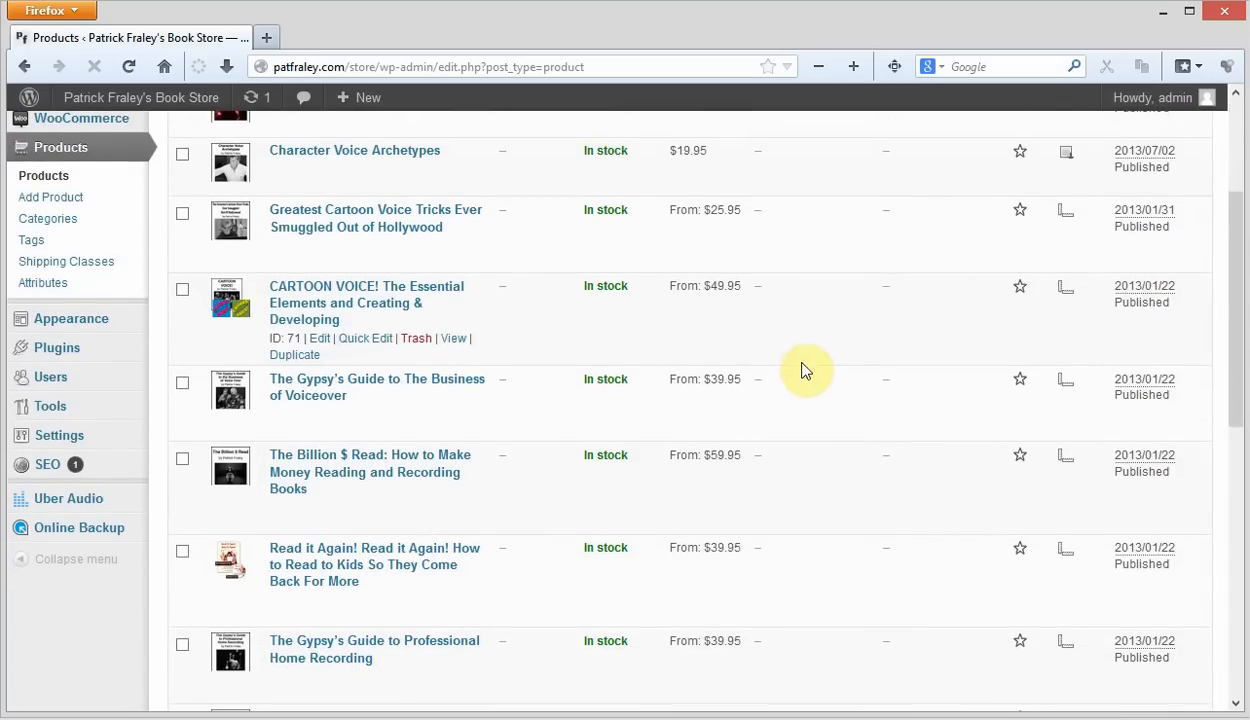
left_click(336, 305)
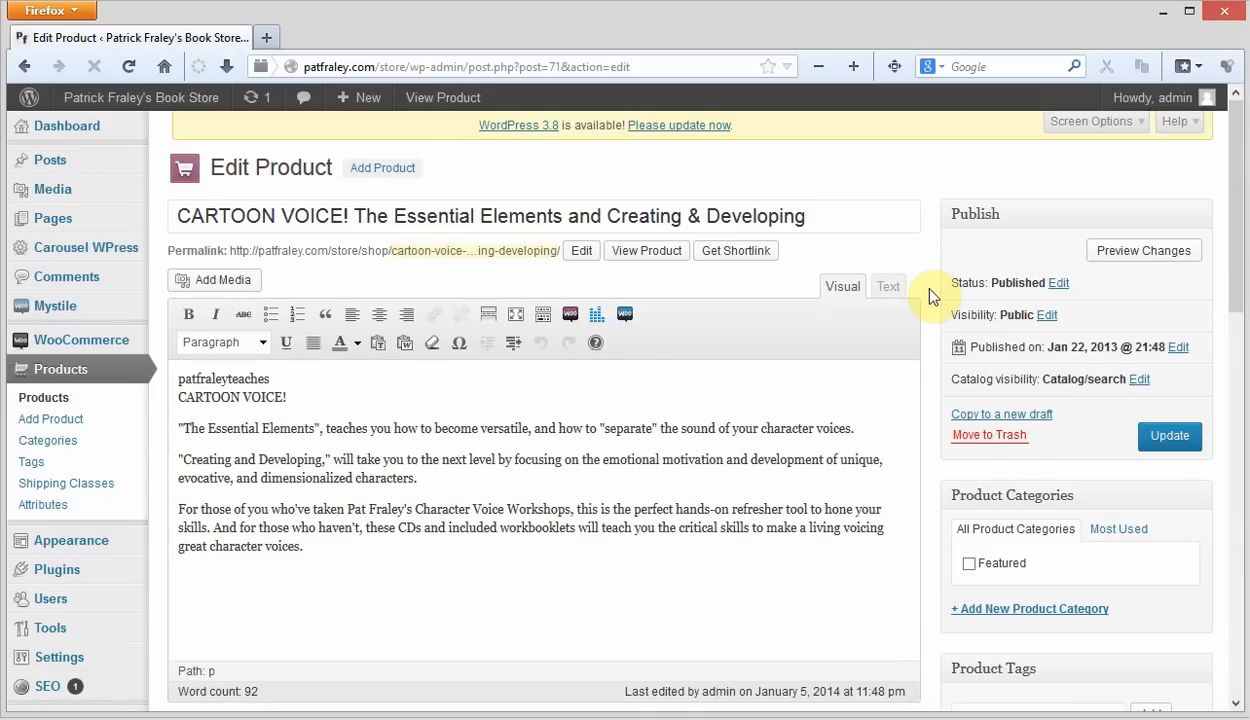
- Examine the shipping class setting of the product and the shipping class options of its 2 Audio CD's variation
scroll(929, 292, "down", 10)
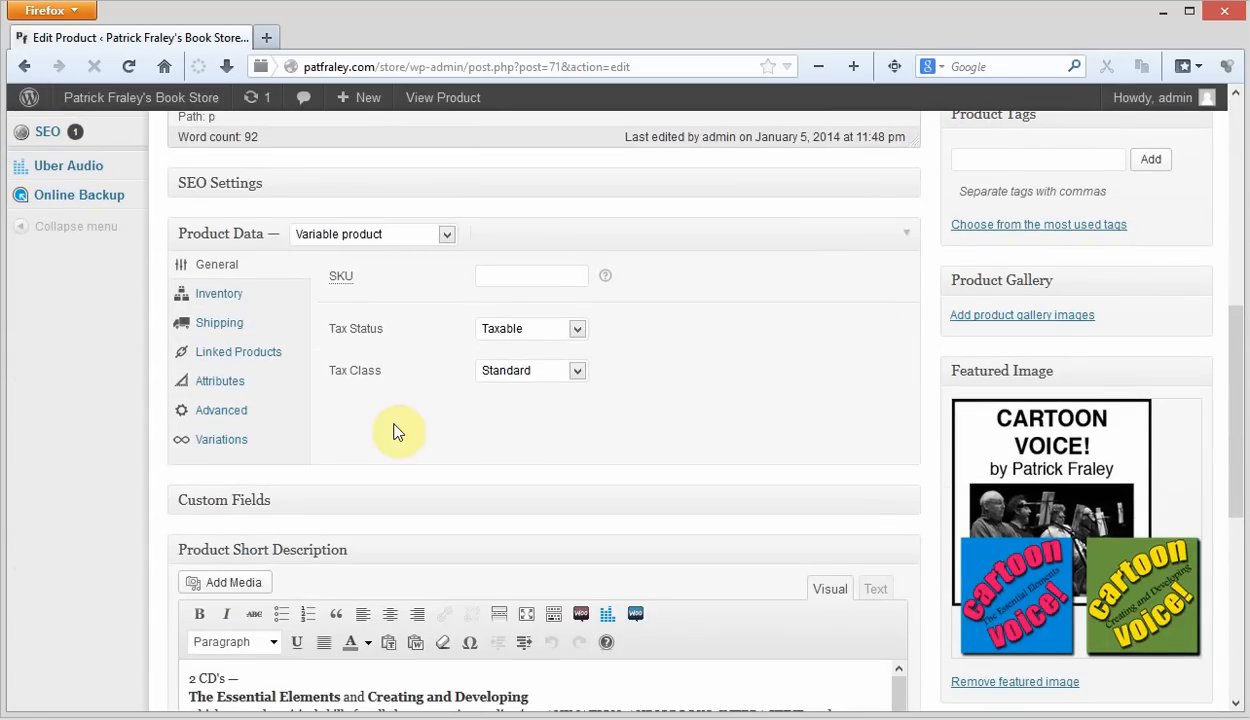
left_click(226, 325)
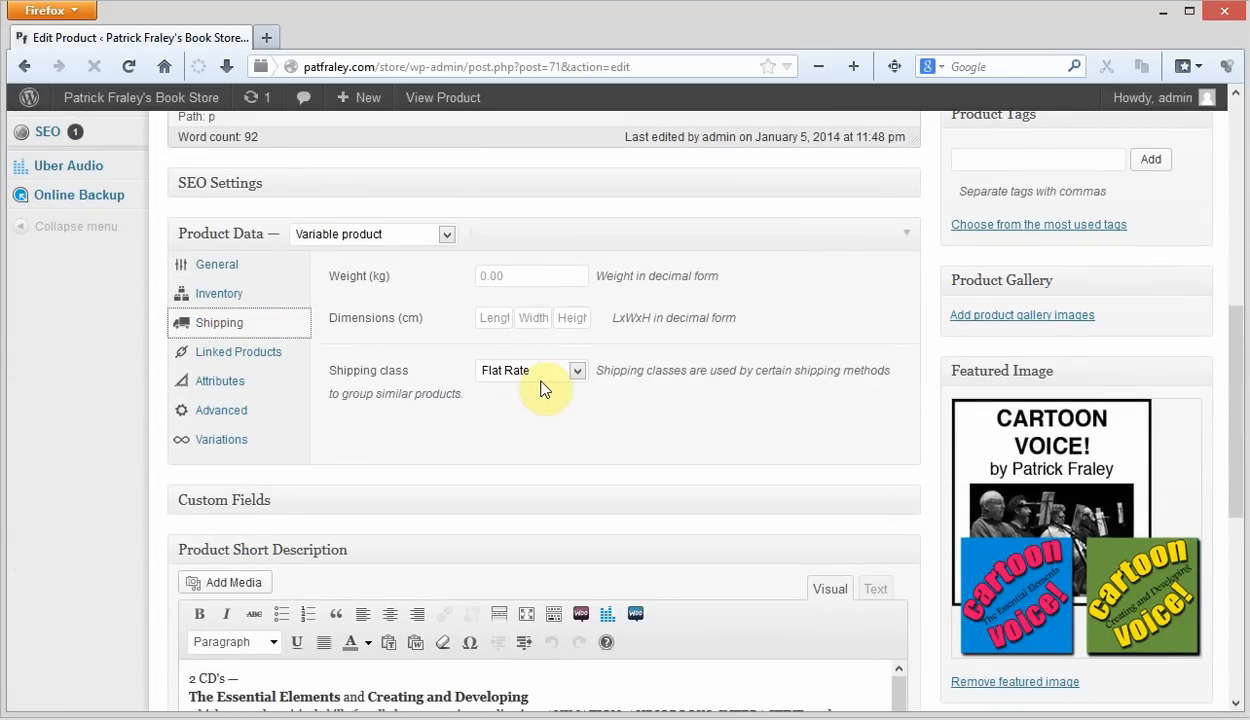
left_click(232, 445)
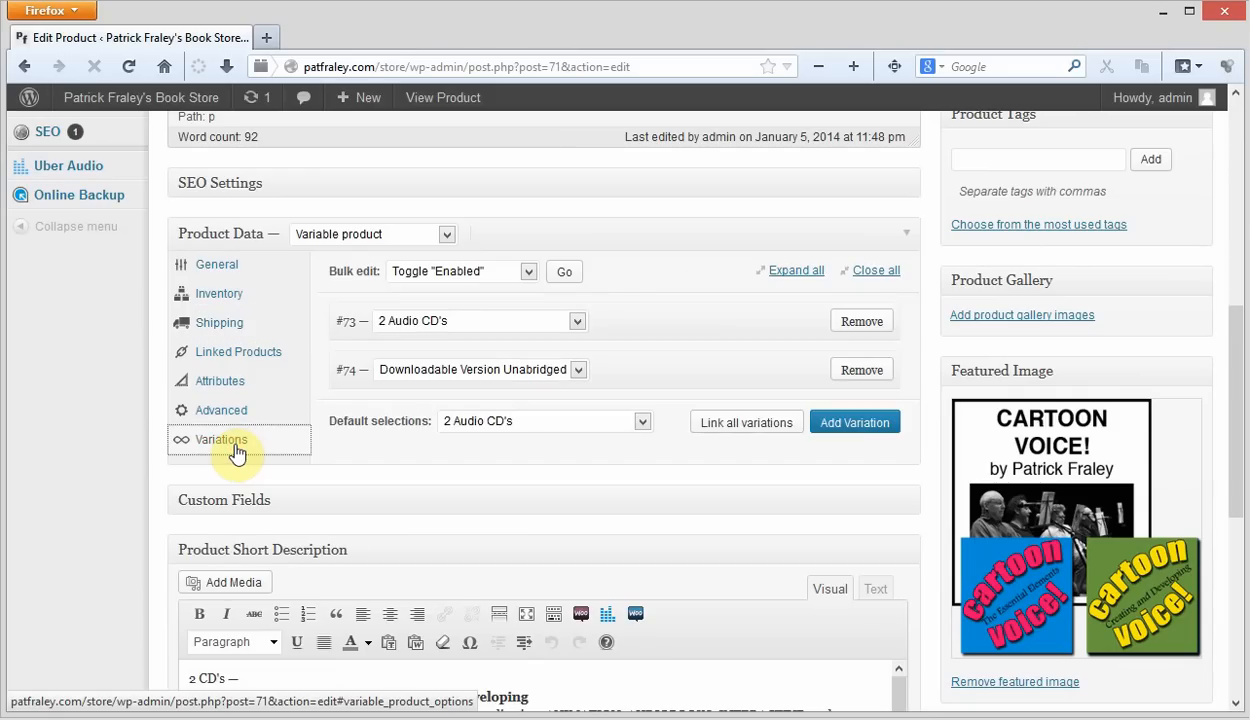
left_click(781, 320)
scroll(750, 340, "down", 2)
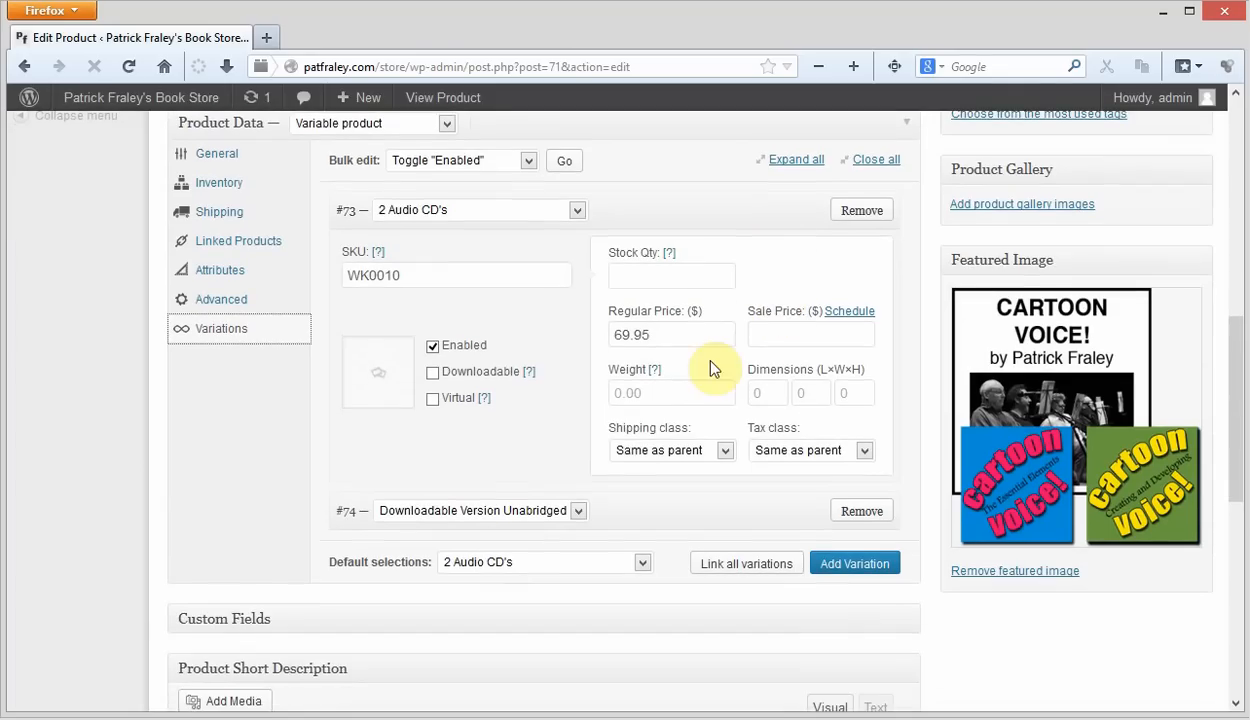
left_click(703, 455)
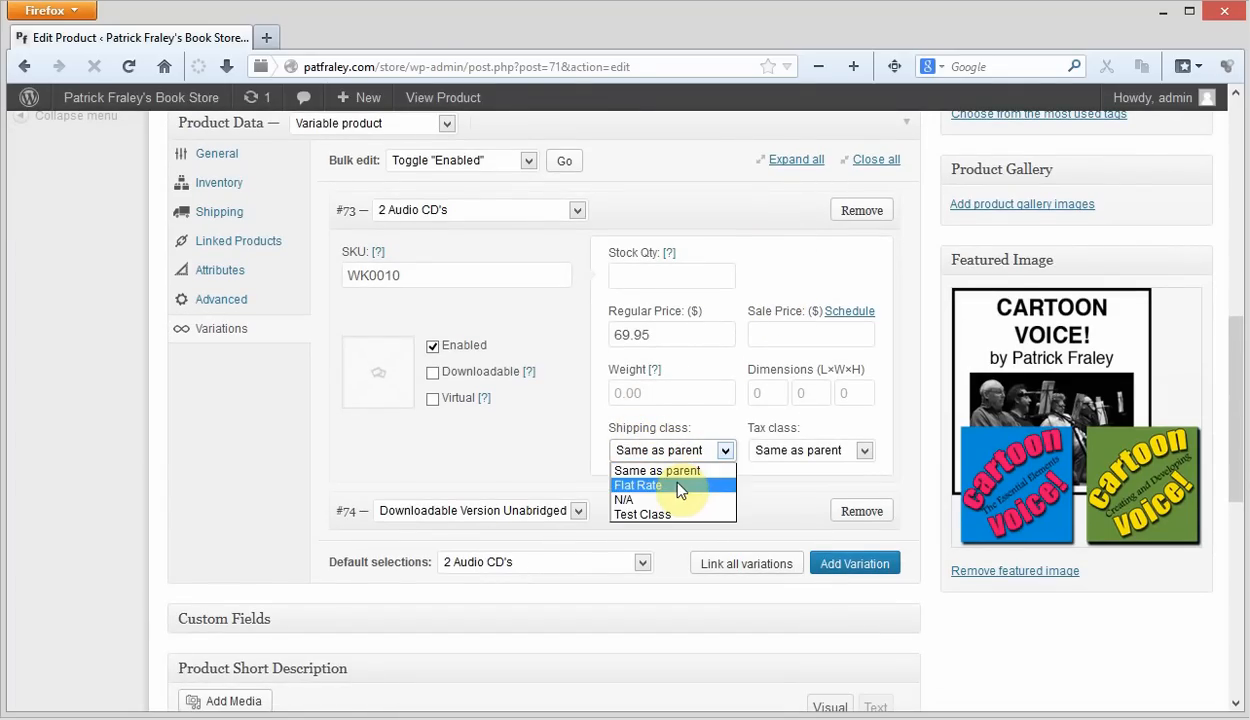
left_click(662, 470)
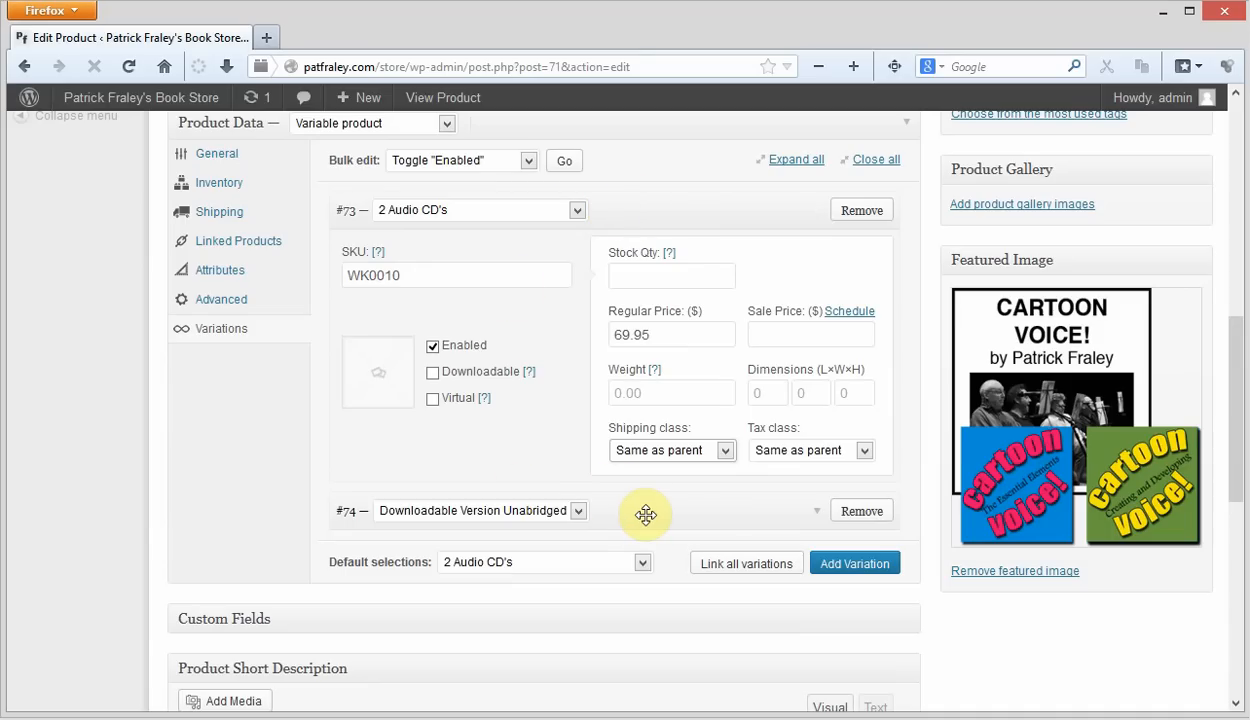
- Examine the shipping class and other settings of the Downloadable Version Unabridged variation
left_click(790, 512)
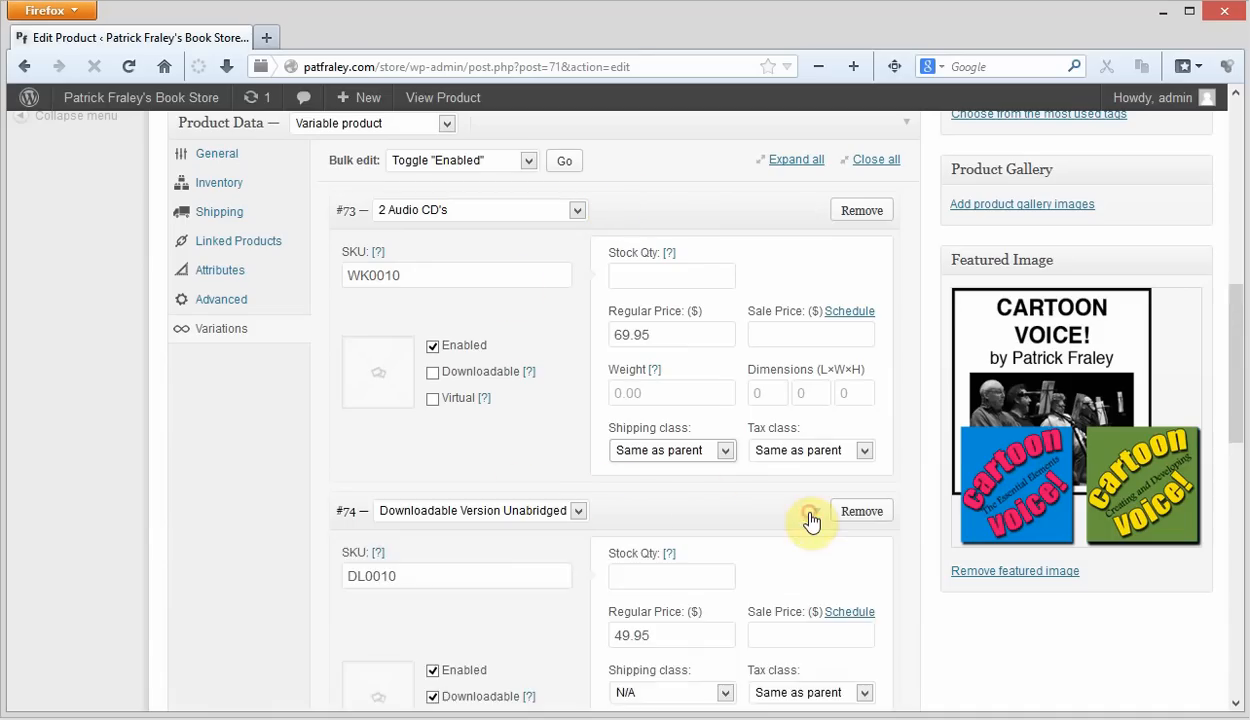
scroll(790, 500, "down", 1)
scroll(760, 484, "down", 3)
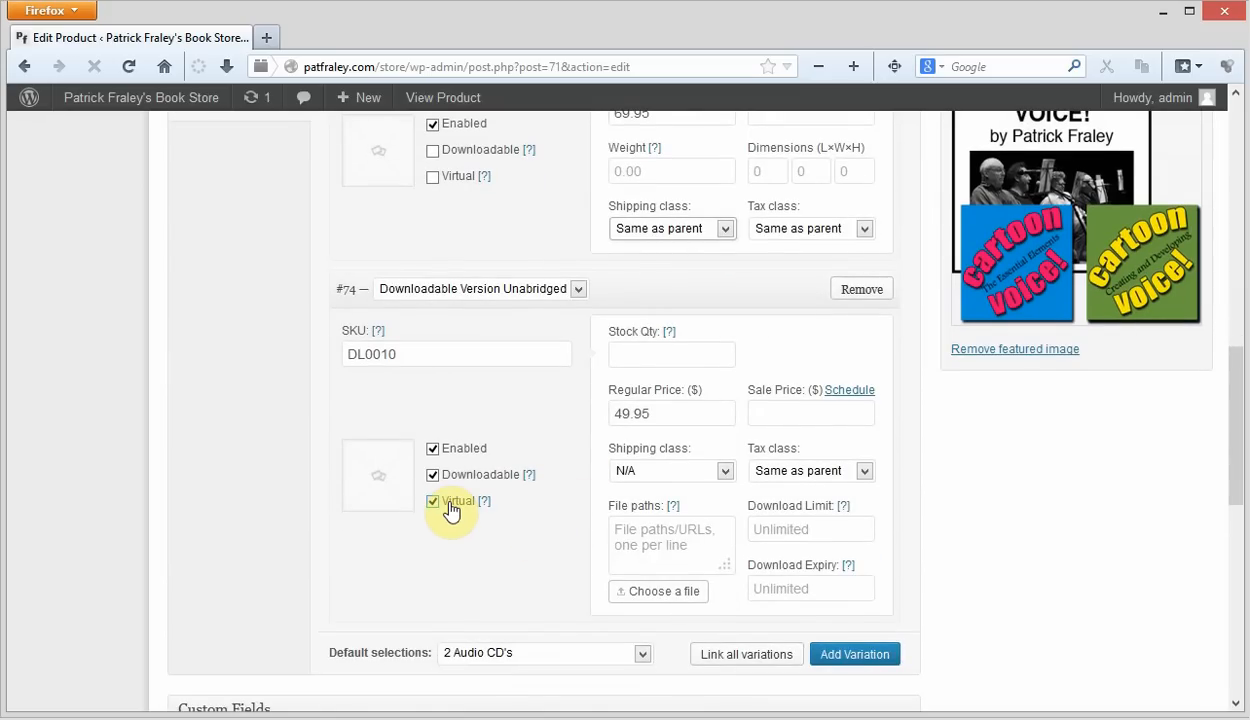
left_click(801, 287)
scroll(753, 391, "up", 4)
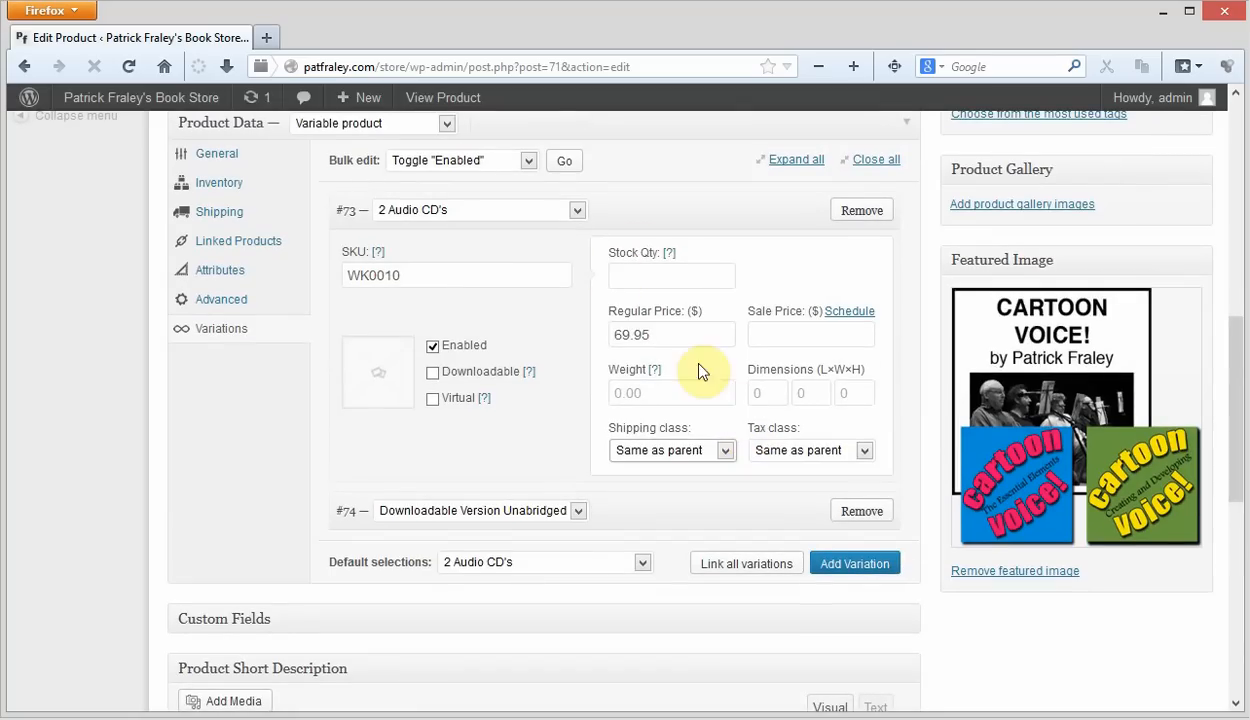
- Assign the Test Class shipping class to the 2 Audio CD's variation and update the product
left_click(726, 452)
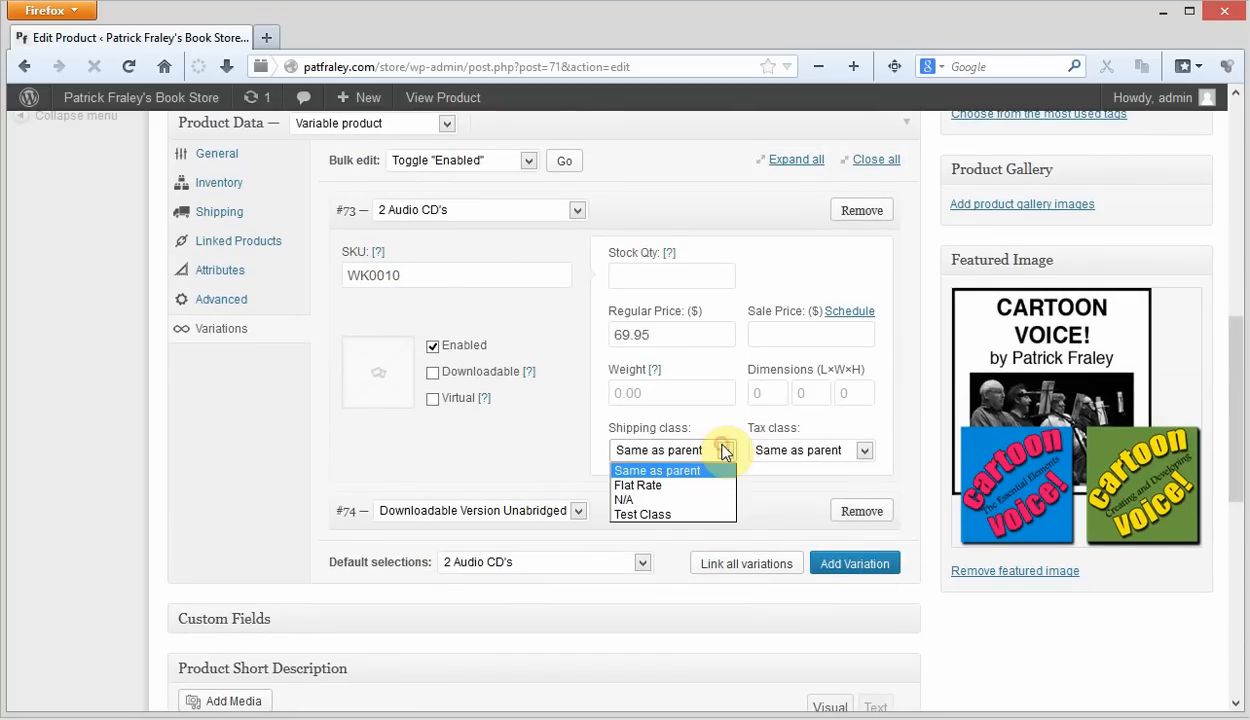
left_click(682, 510)
left_click(533, 420)
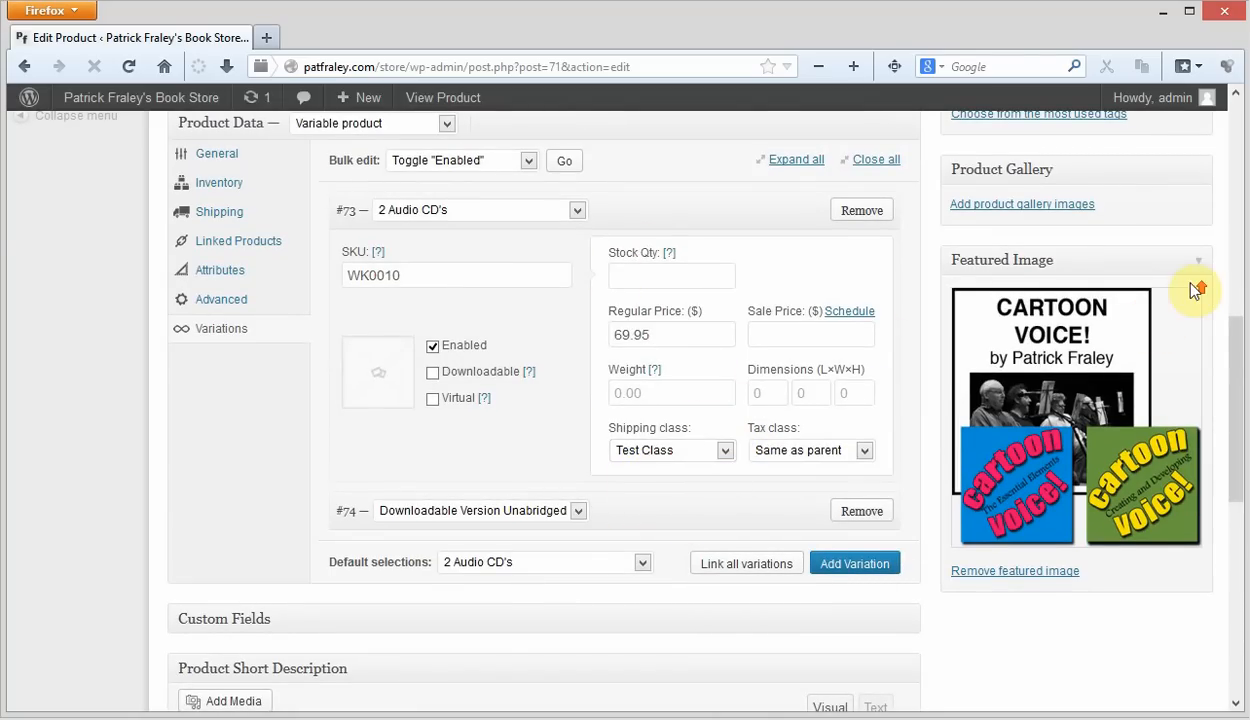
scroll(1200, 290, "up", 6)
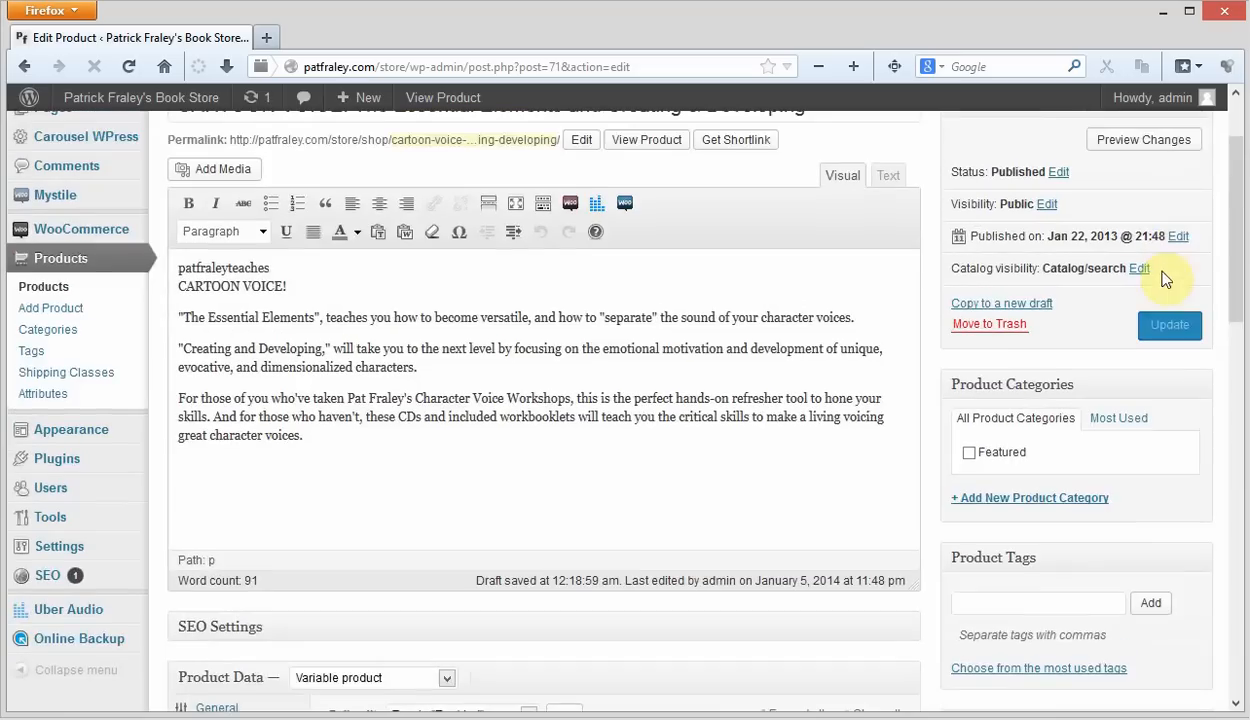
left_click(1169, 324)
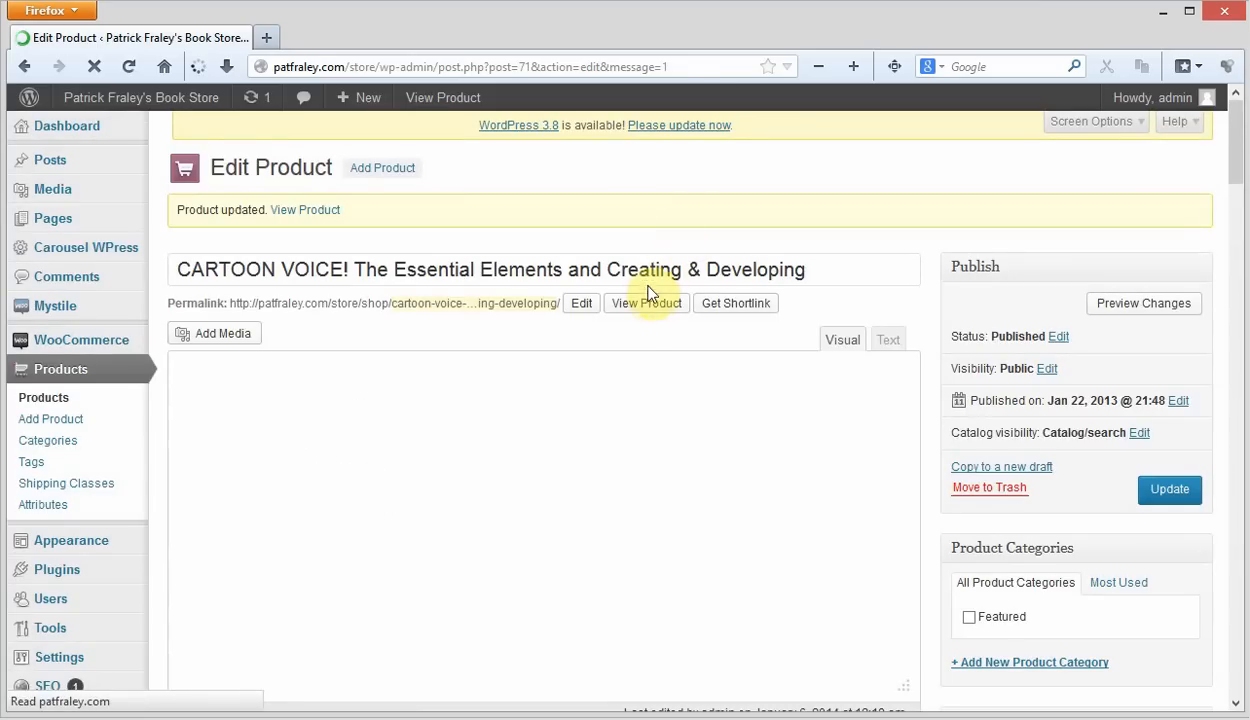
- View the product in the store, add its 2 Audio CD's version to the cart and open the cart
left_click(648, 302)
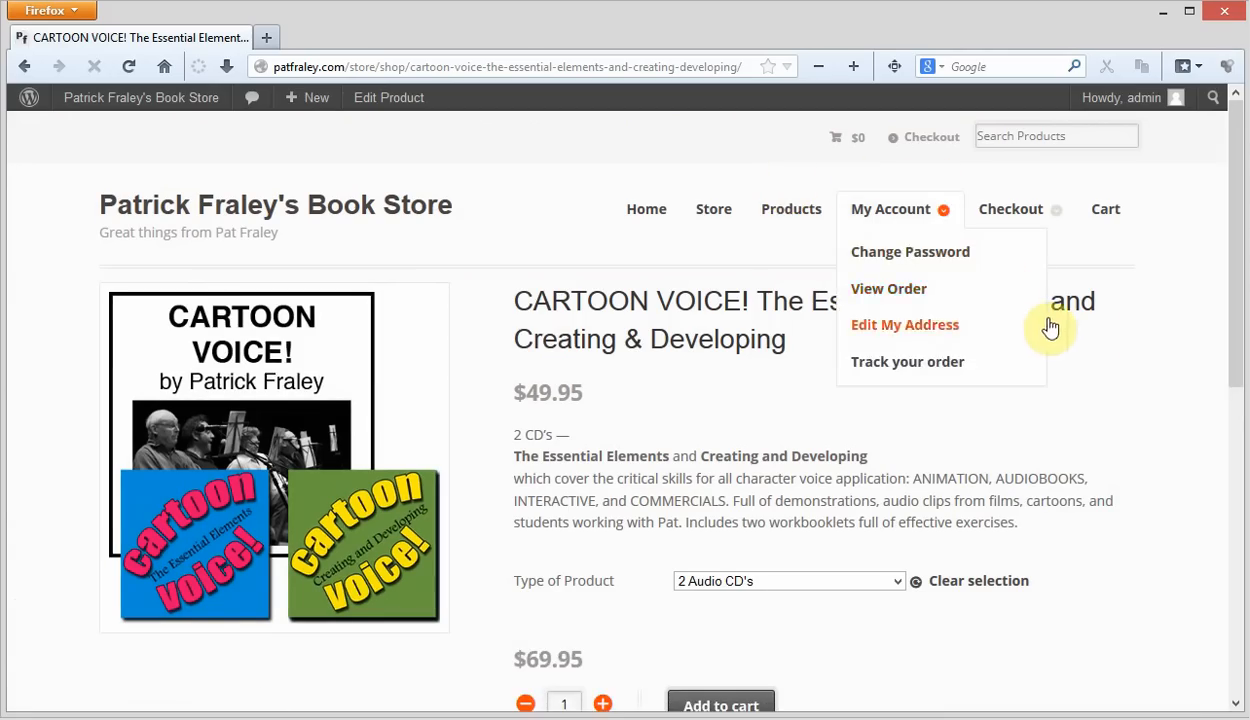
scroll(1090, 335, "down", 3)
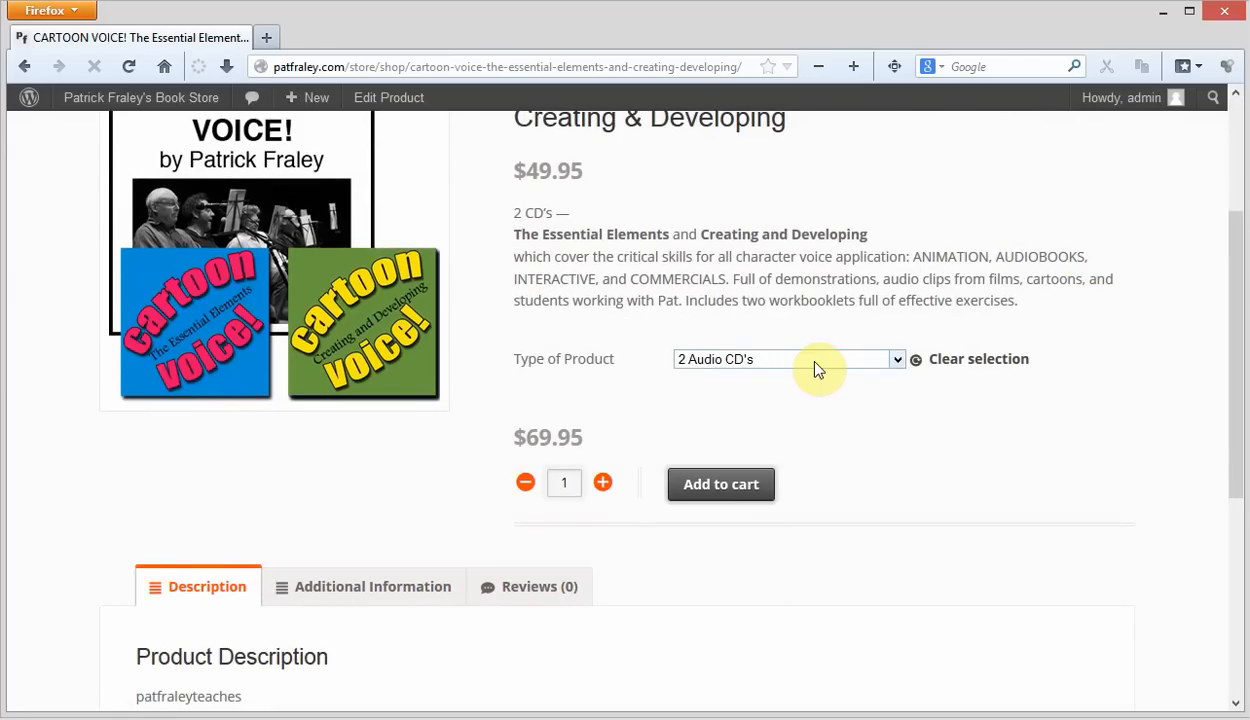
left_click(727, 494)
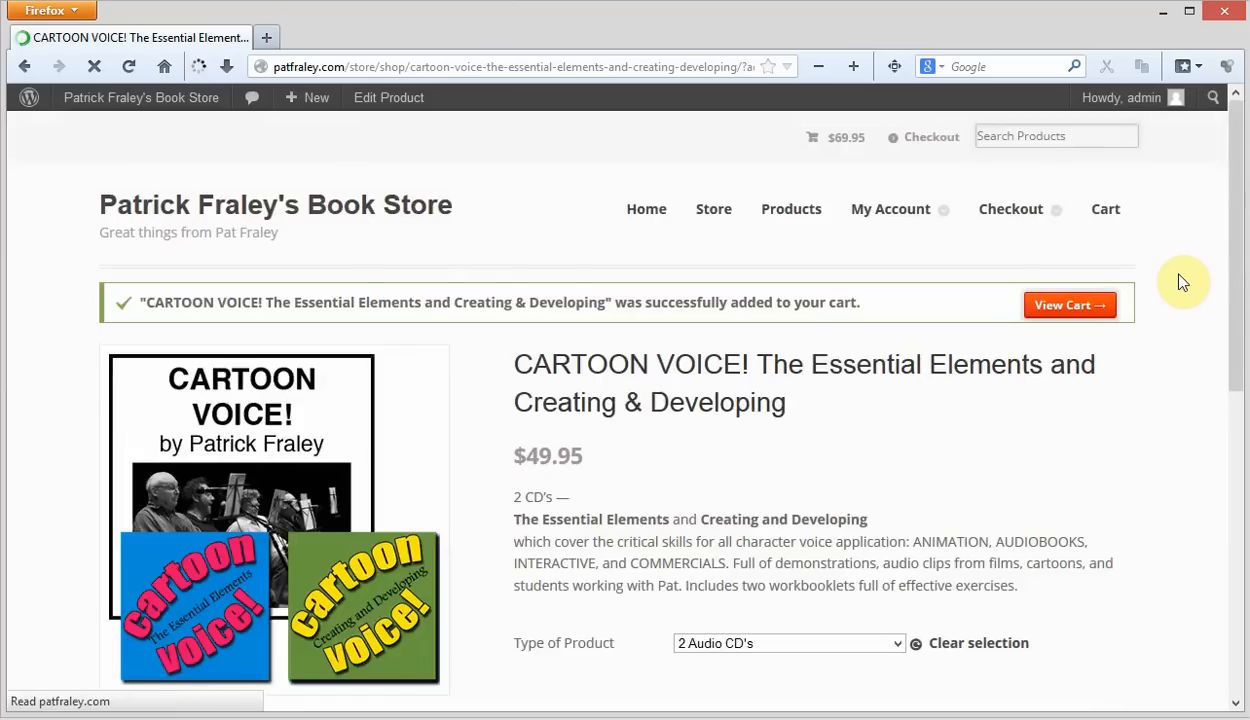
left_click(1067, 305)
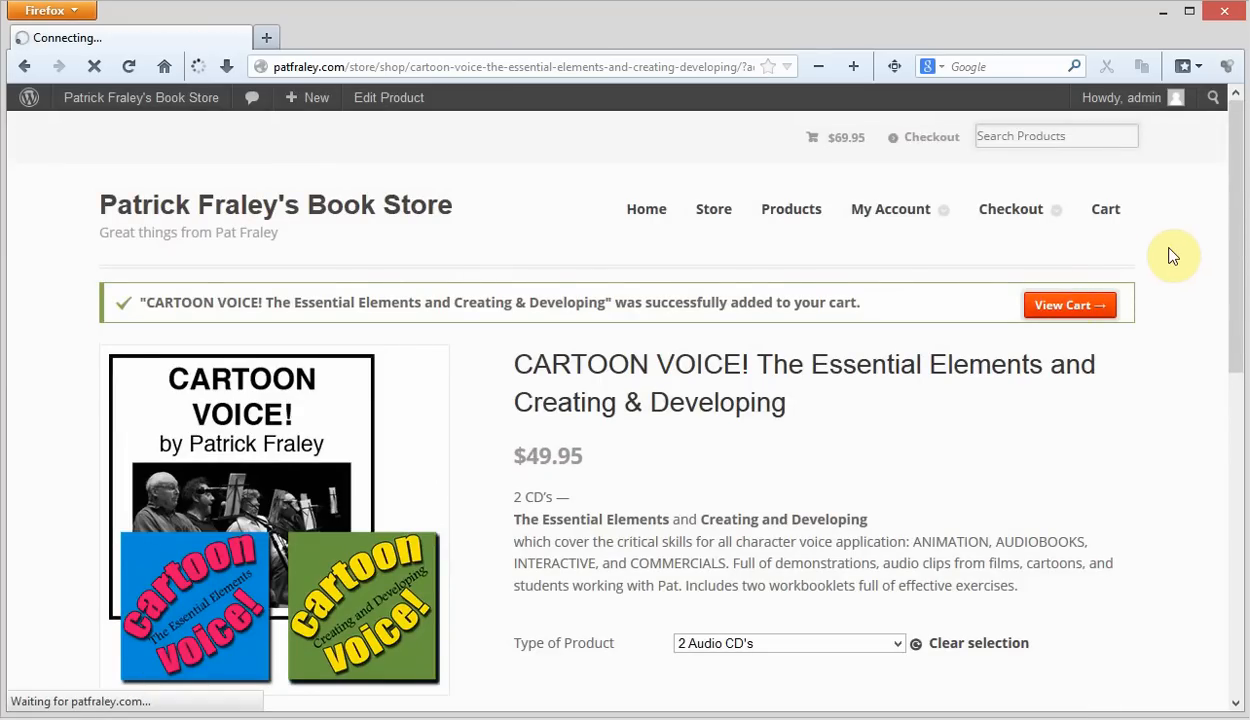
- Check the flat-rate shipping charge in the cart totals for the 2 Audio CD's item
scroll(1172, 249, "down", 3)
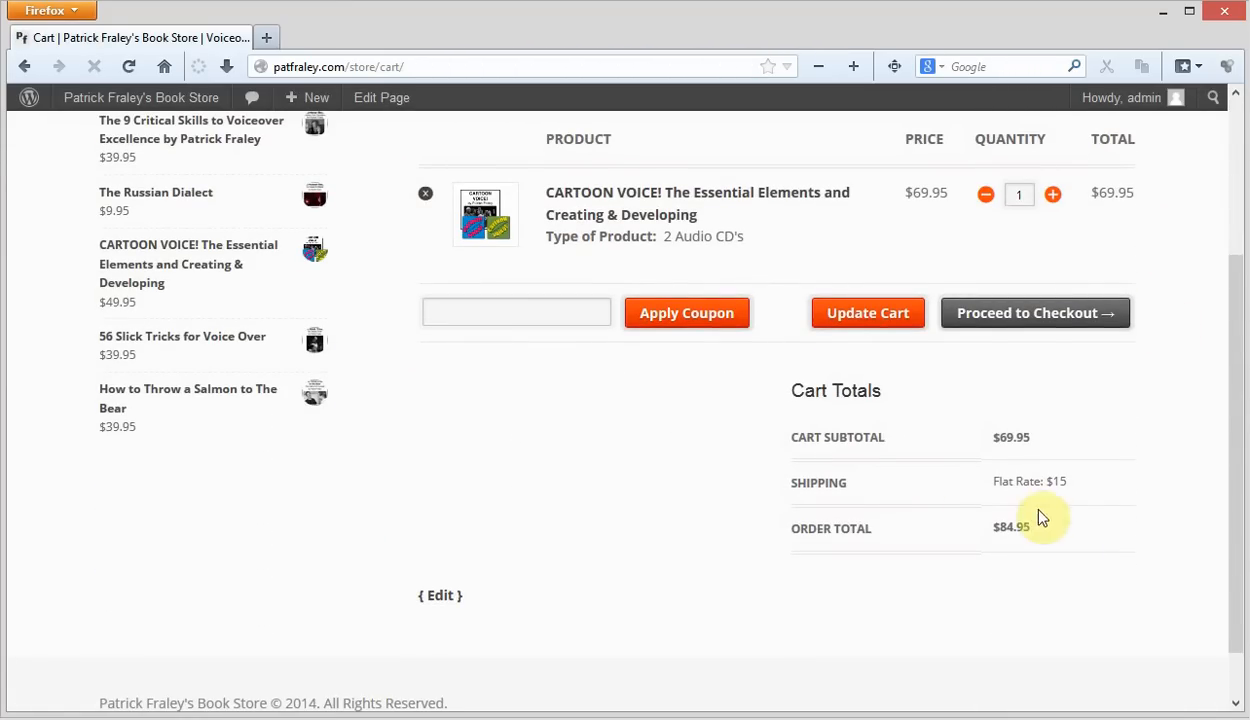
left_click(1090, 486)
left_click_drag(1090, 486, 945, 485)
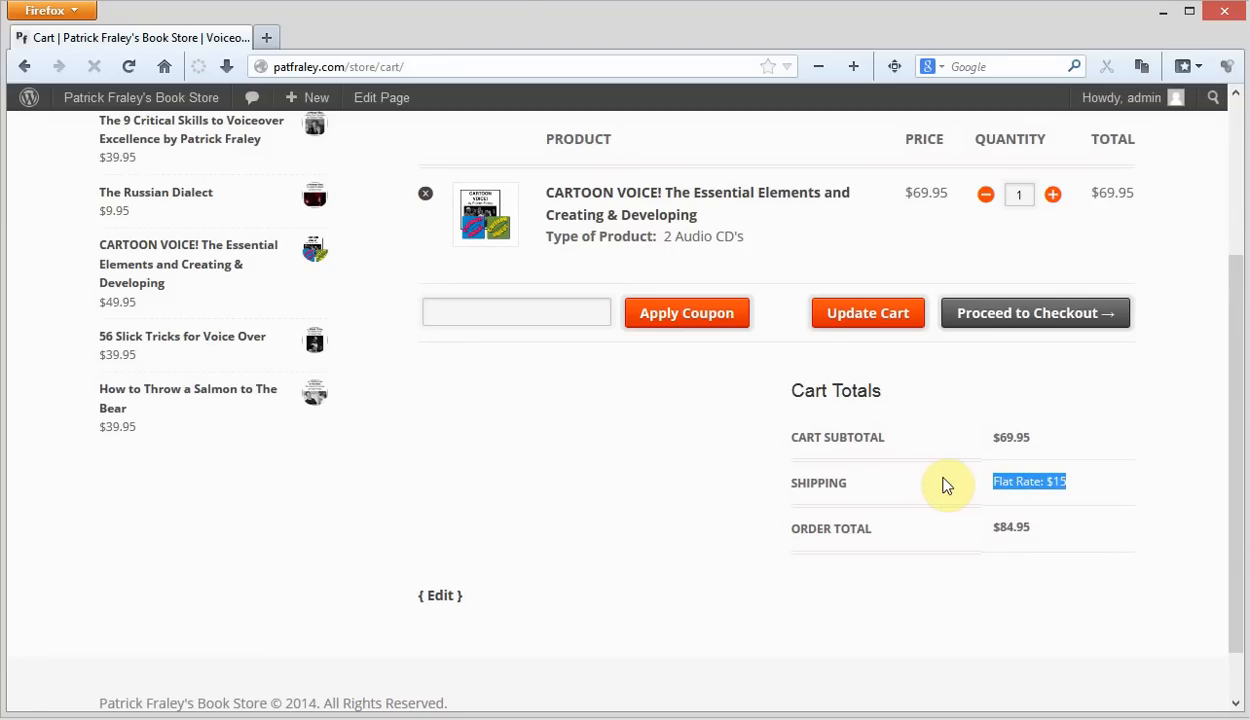
left_click(945, 485)
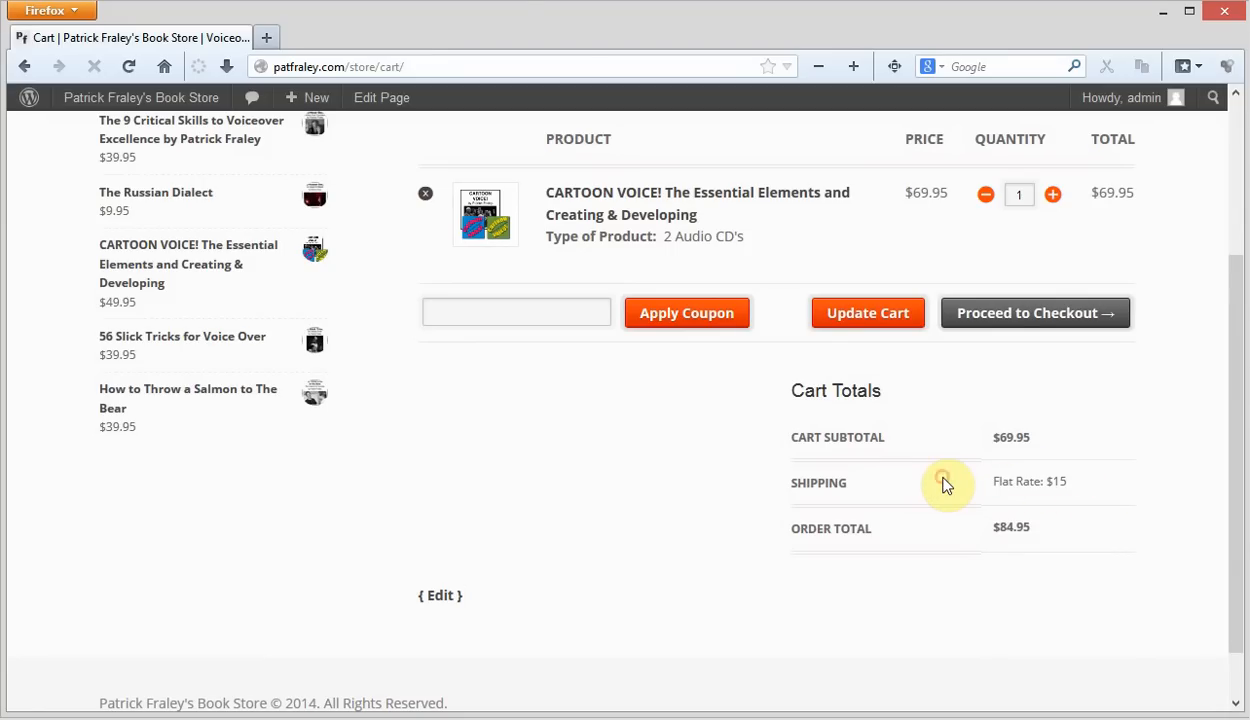
- Add the Audio CD version of "Greatest Cartoon Voice Tricks Ever Smuggled Out of Hollywood" from the store to the cart
scroll(1165, 418, "up", 3)
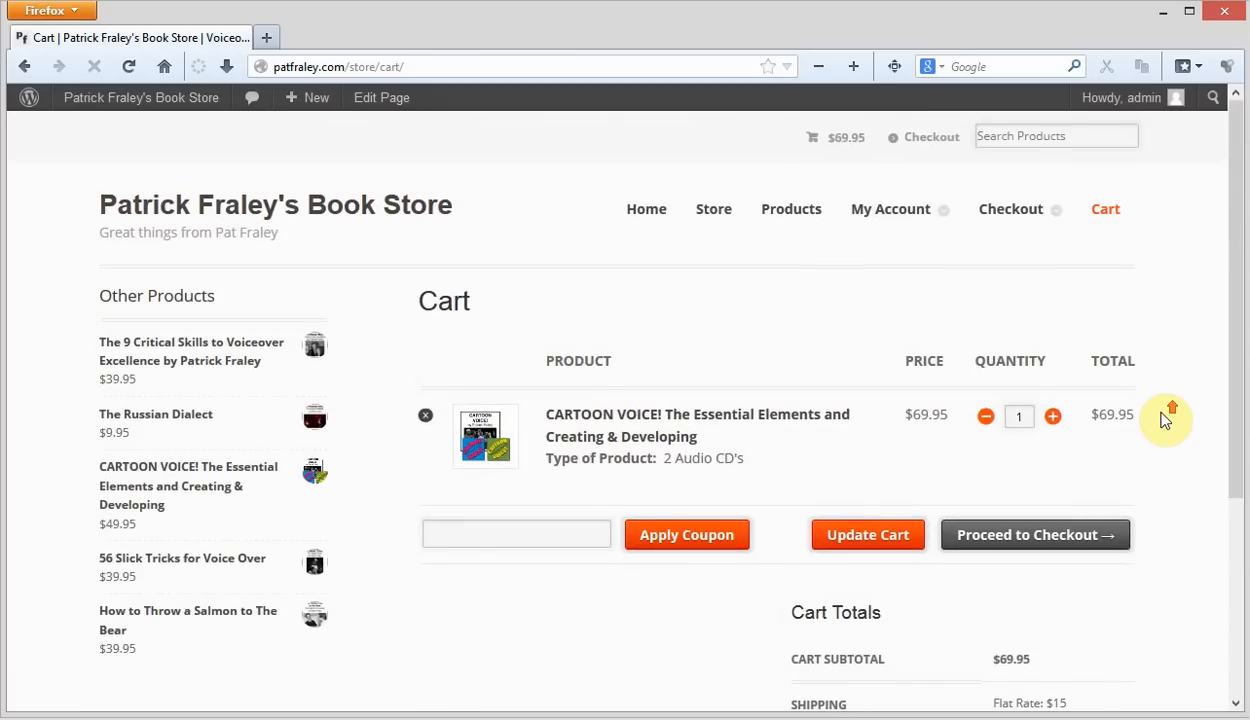
left_click(720, 212)
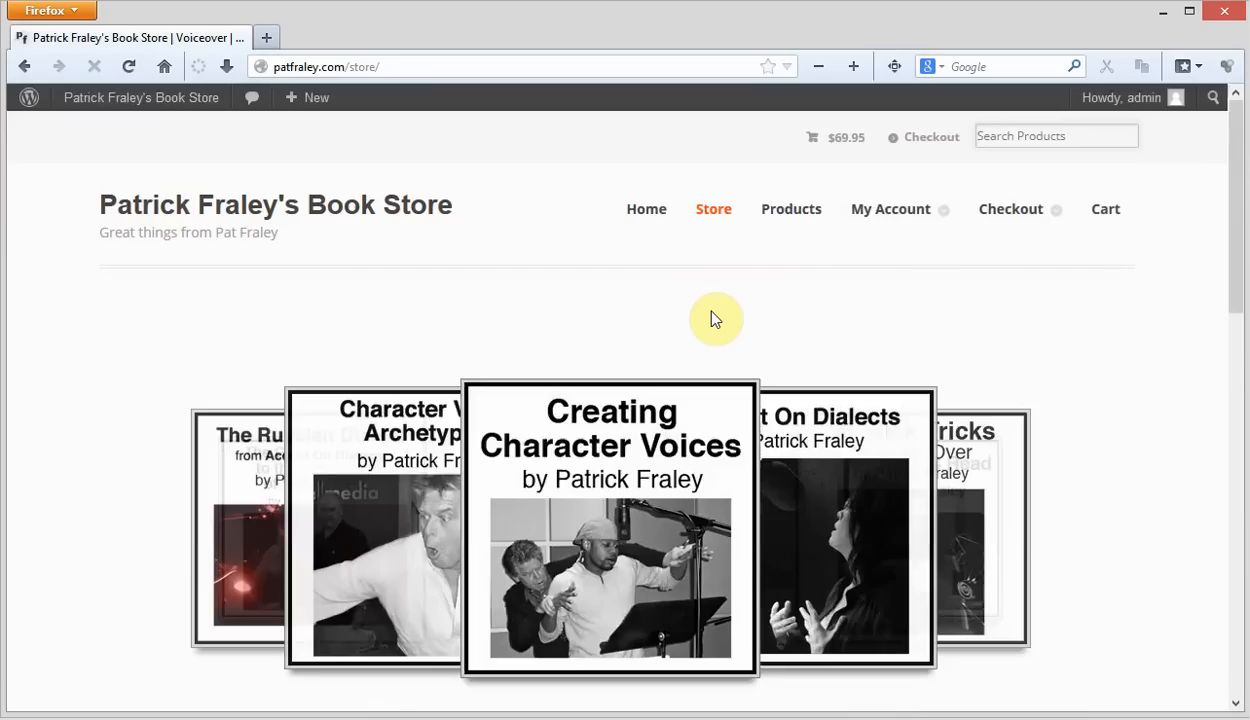
scroll(714, 318, "down", 5)
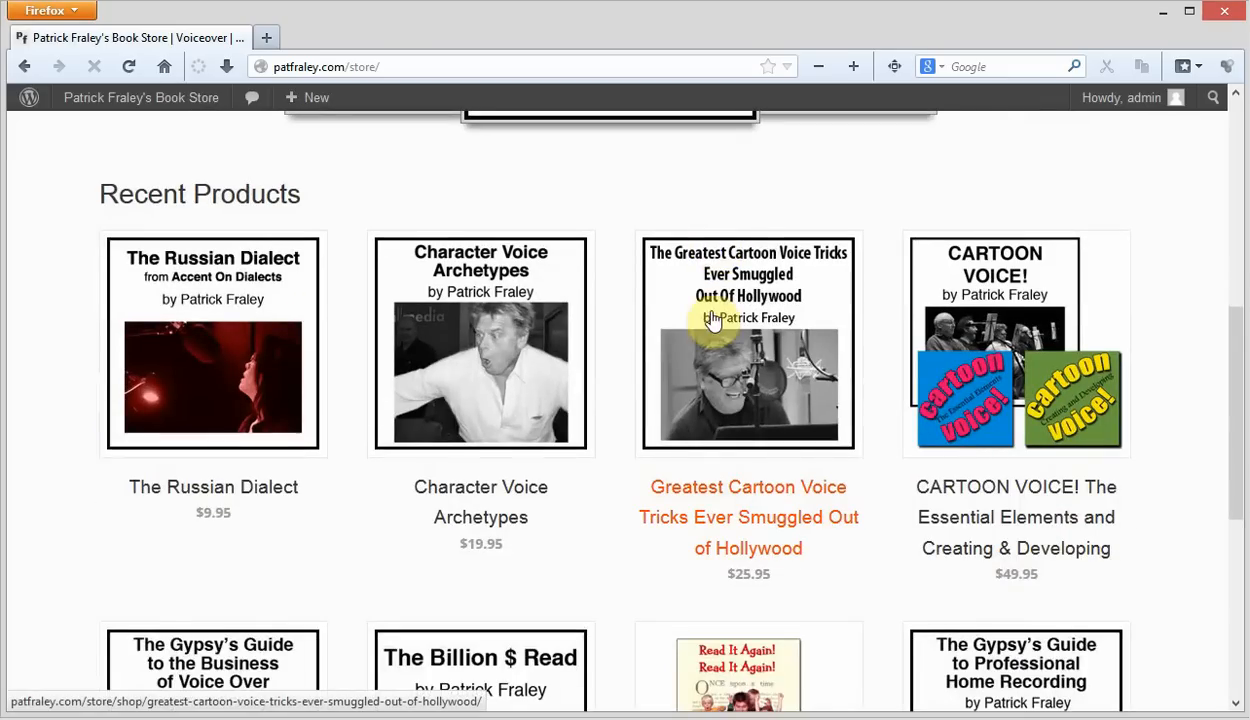
left_click(768, 280)
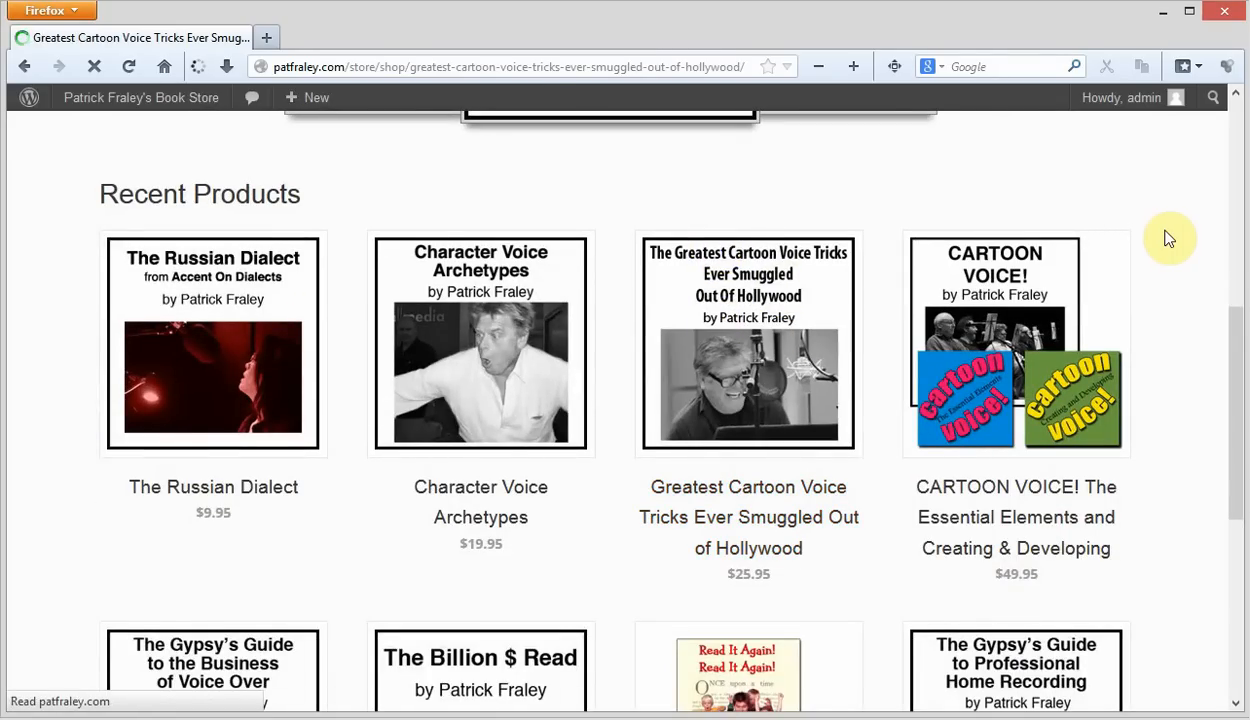
scroll(1165, 240, "down", 3)
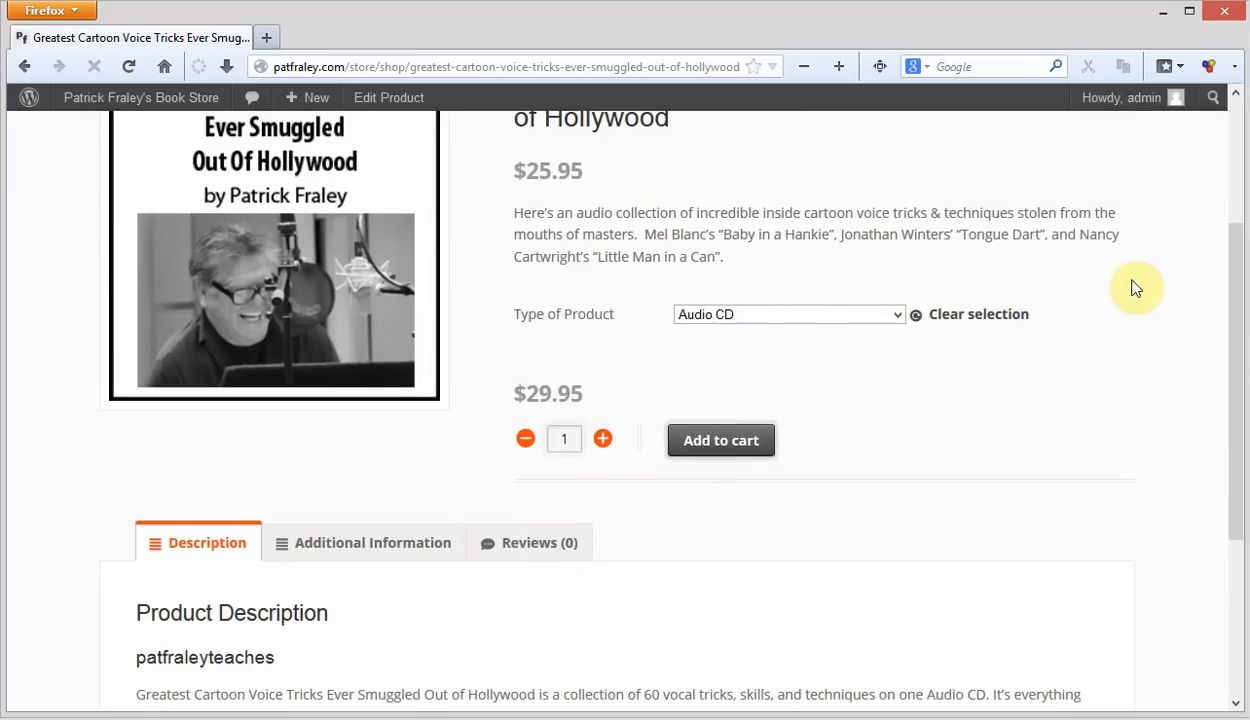
left_click(740, 440)
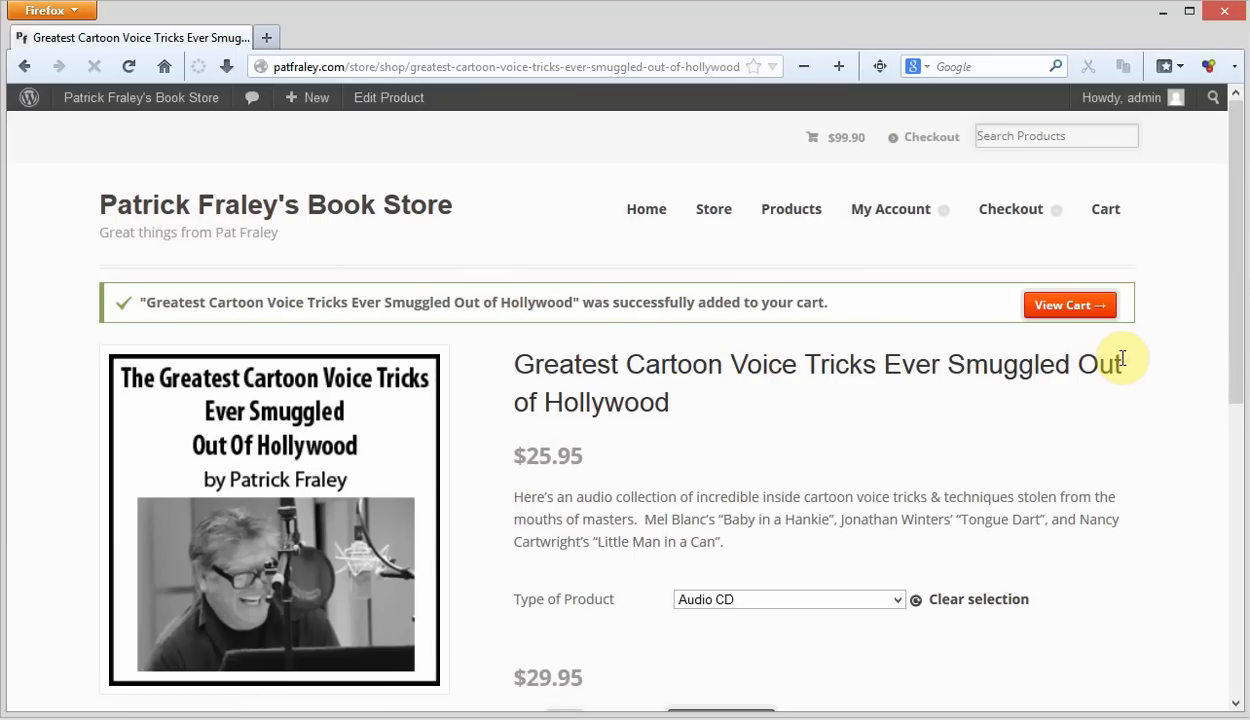
- Open the cart and check the shipping charge for the two products together
left_click(1065, 313)
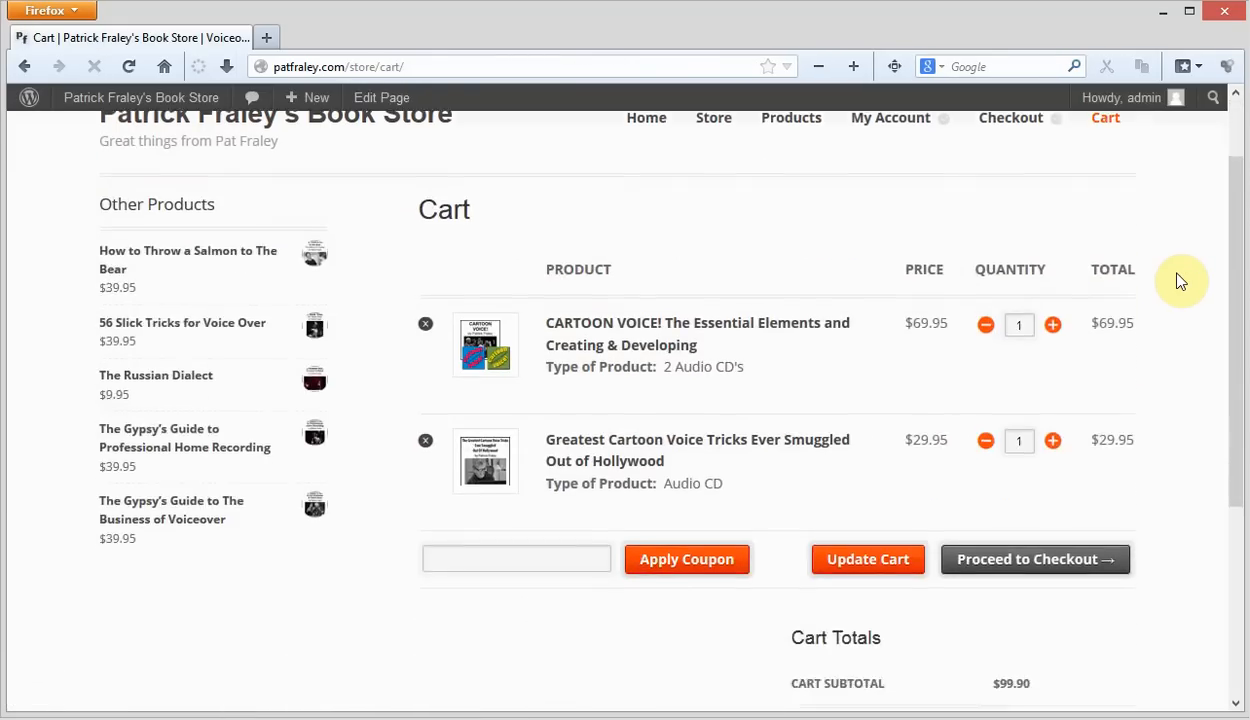
scroll(1180, 281, "down", 3)
scroll(1180, 281, "down", 2)
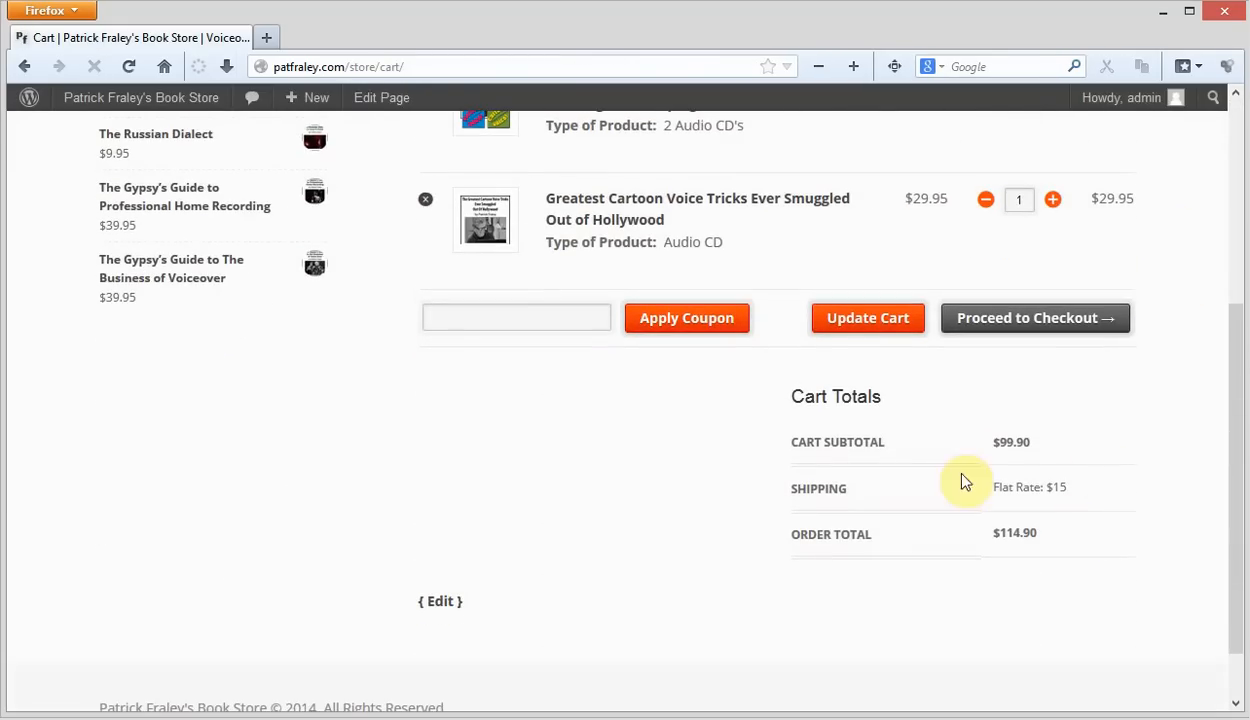
- Remove "CARTOON VOICE! The Essential Elements and Creating & Developing" from the cart and check the shipping charge again
scroll(1110, 509, "up", 2)
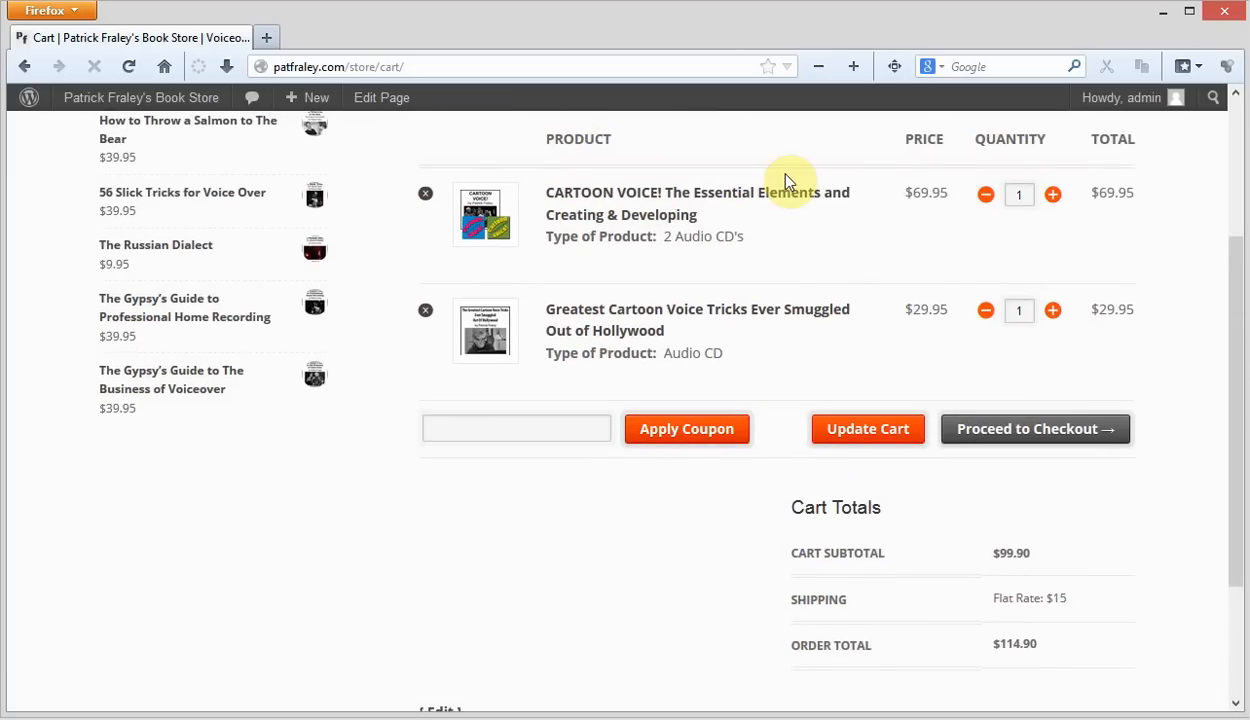
left_click(425, 193)
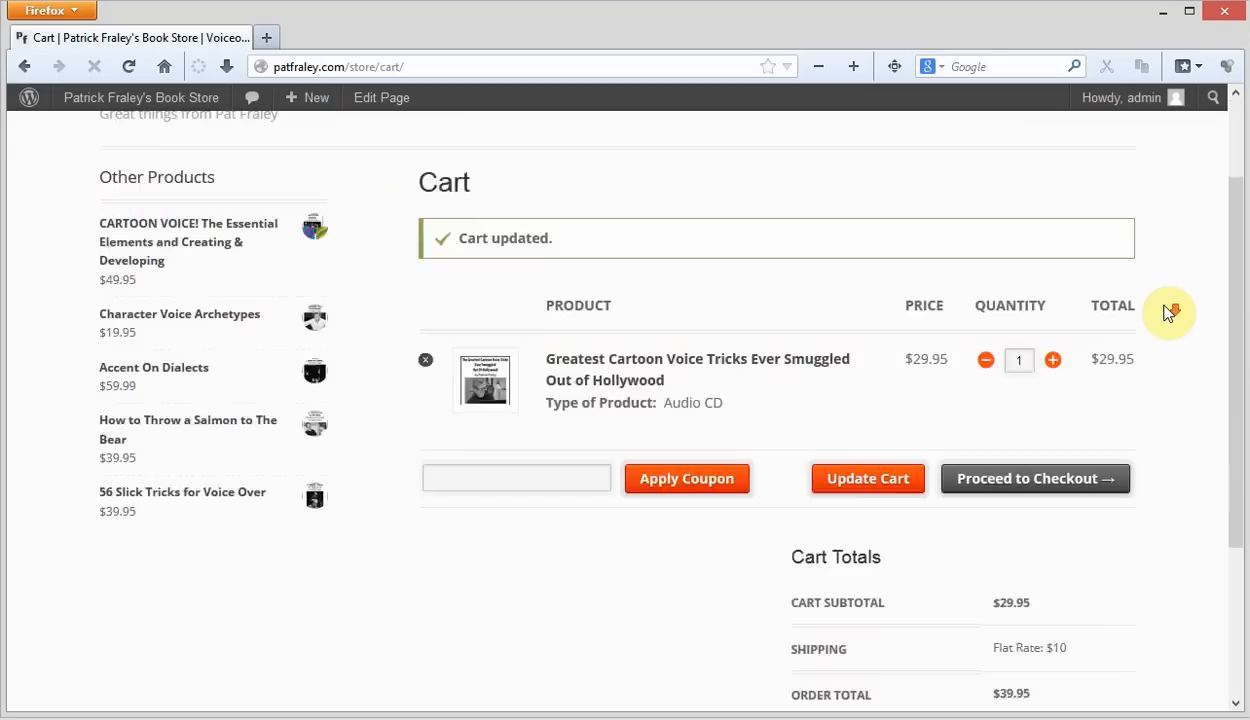
scroll(1168, 313, "down", 3)
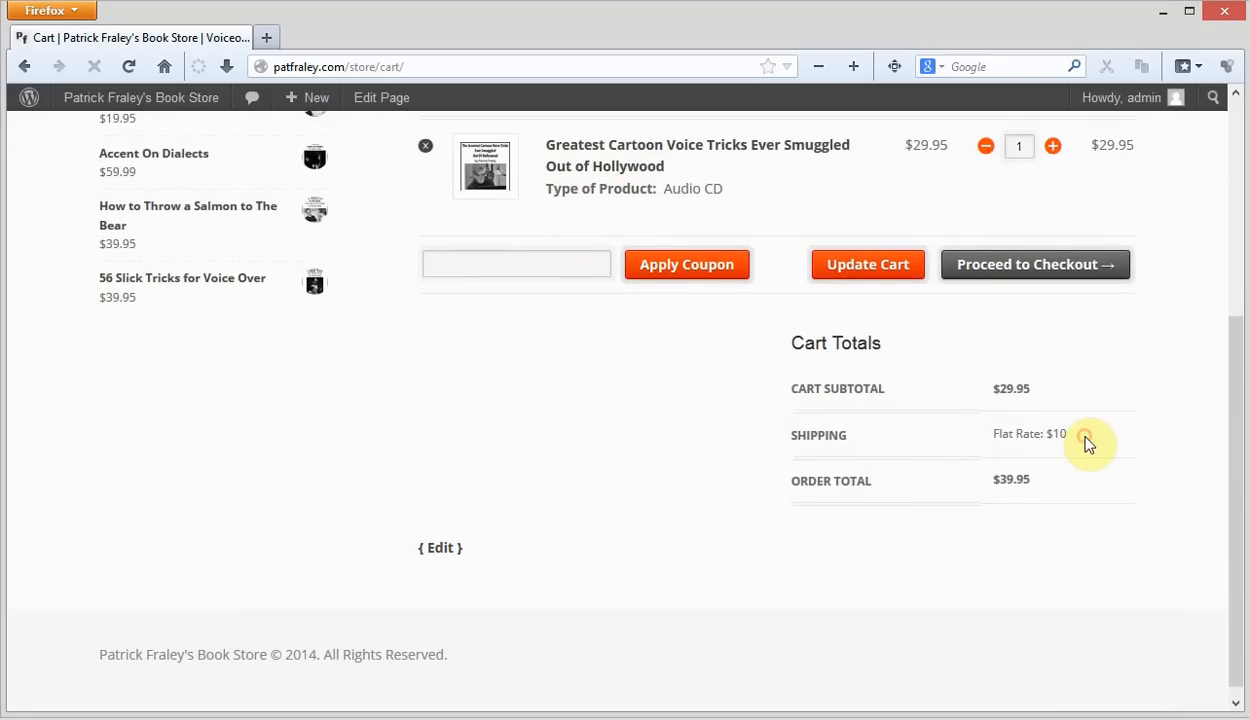
scroll(1088, 445, "up", 2)
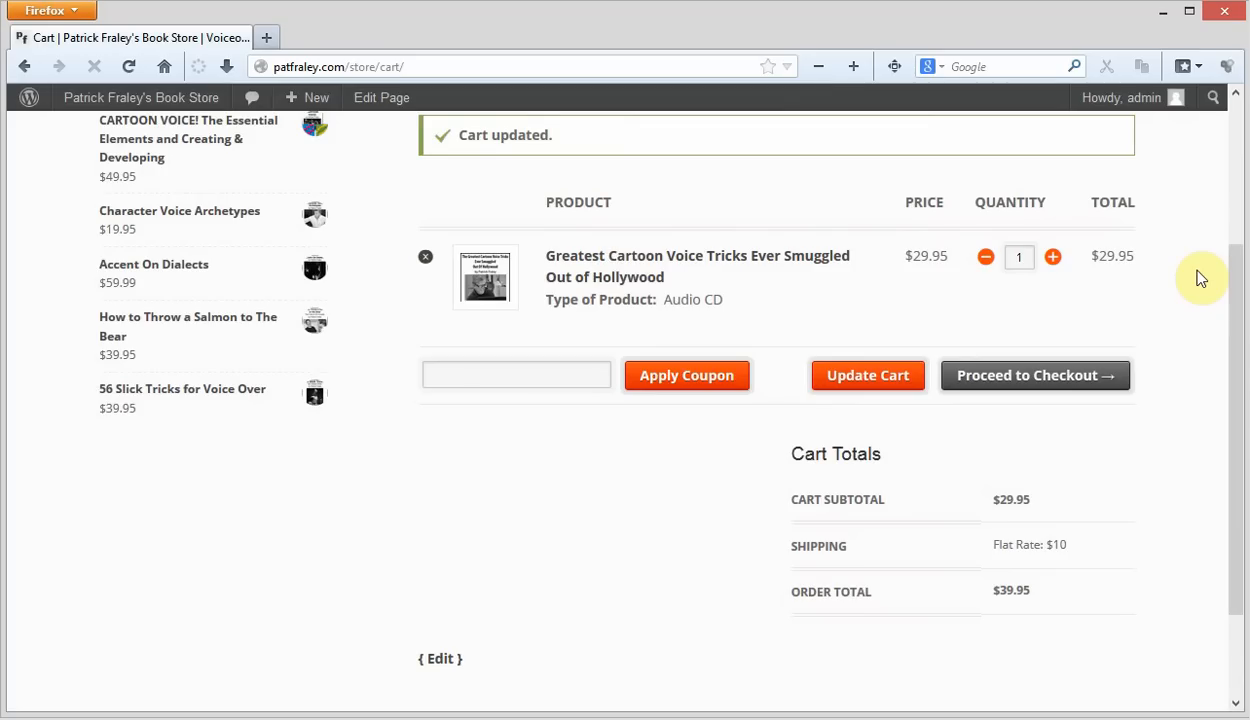
scroll(1200, 279, "up", 4)
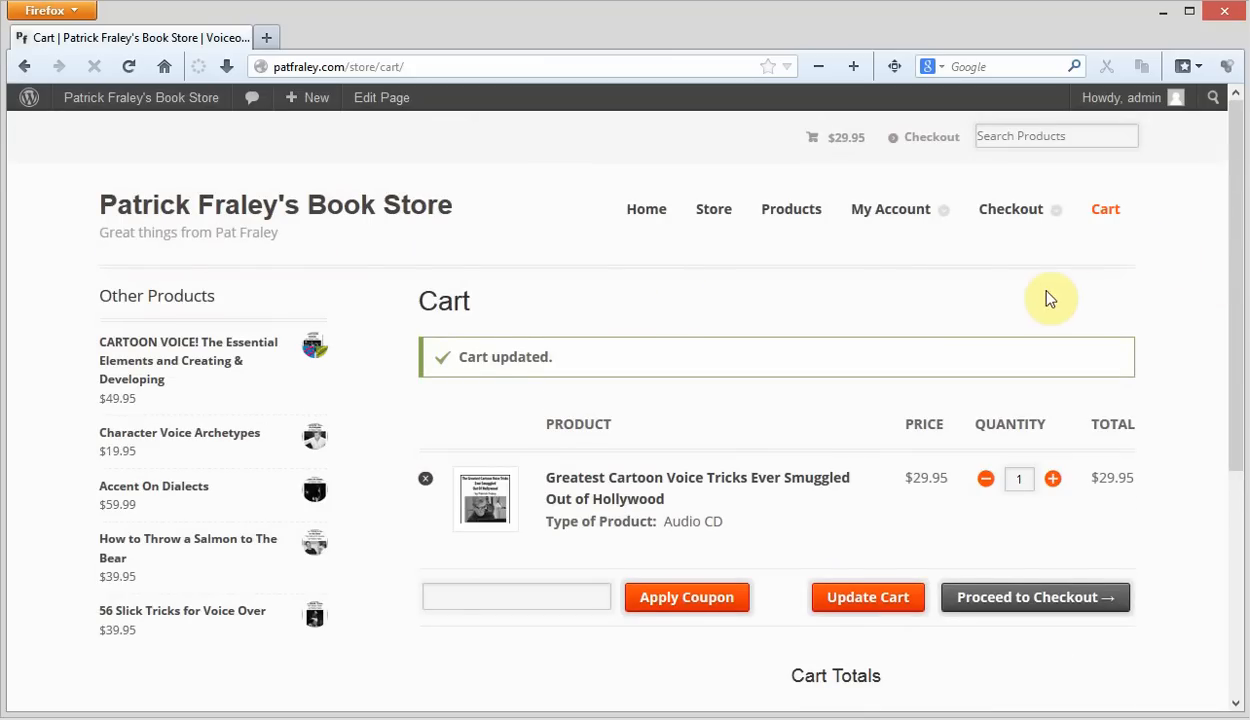
scroll(1200, 301, "down", 3)
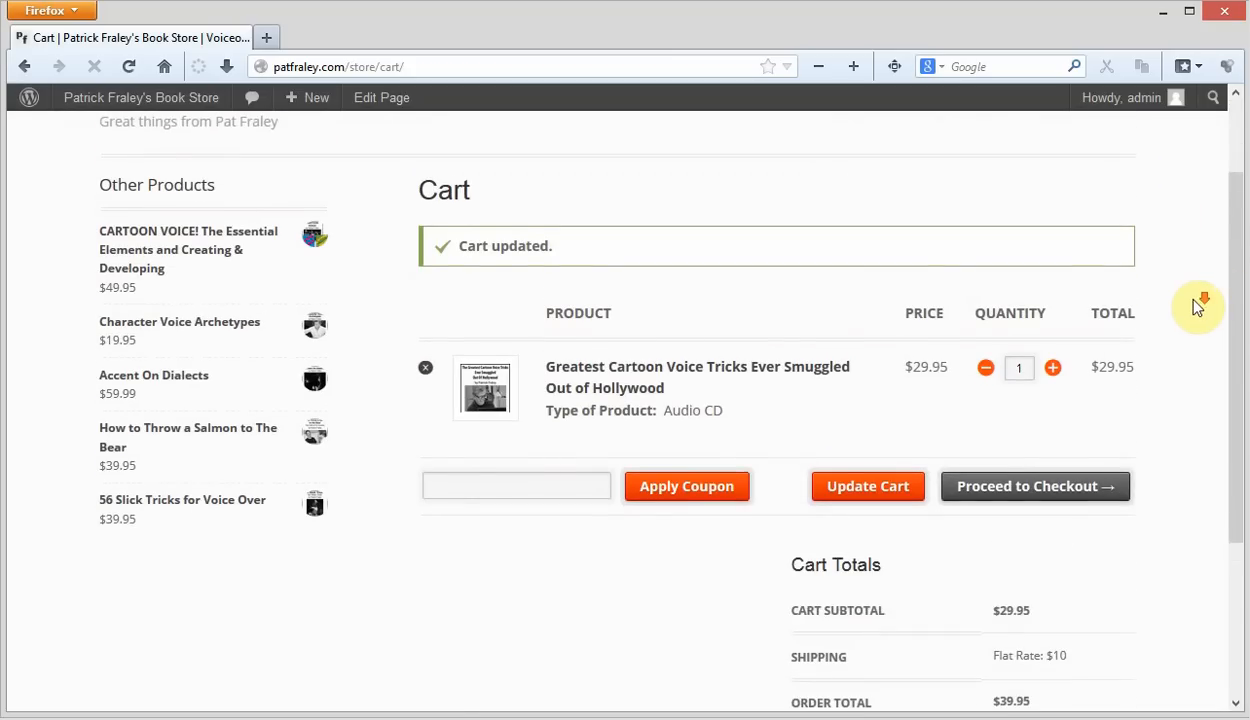
scroll(1197, 307, "down", 3)
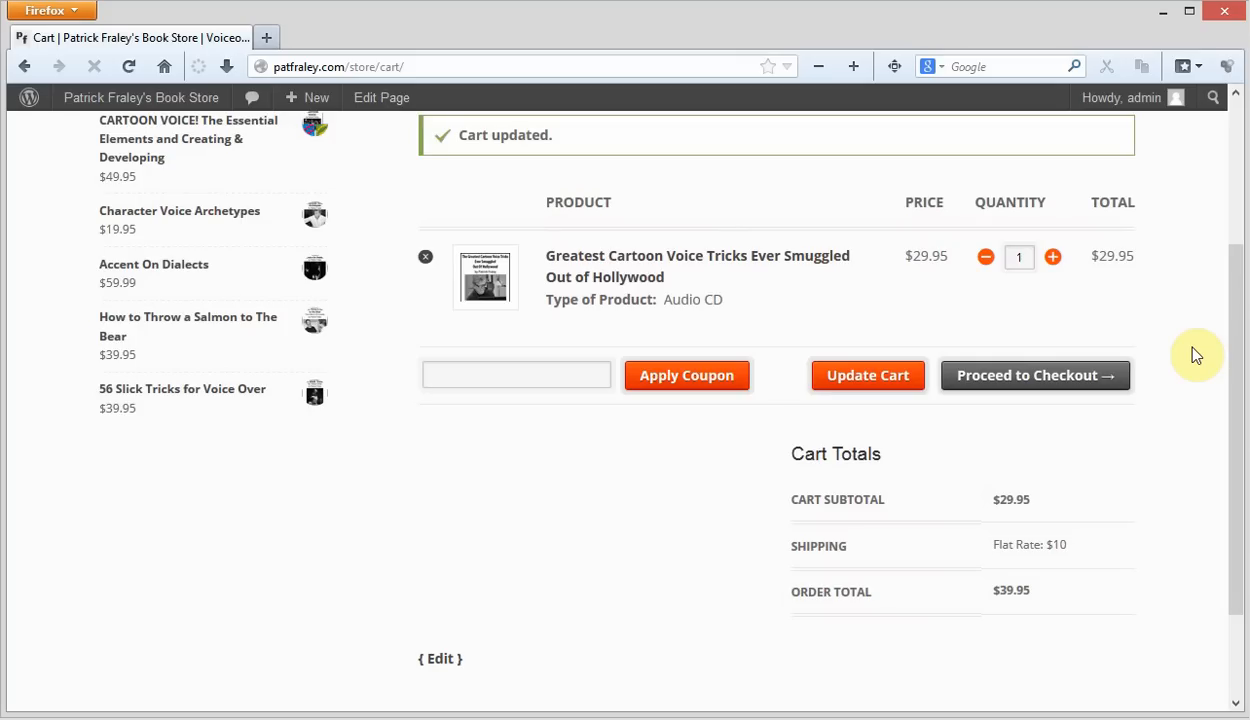
scroll(1196, 355, "up", 4)
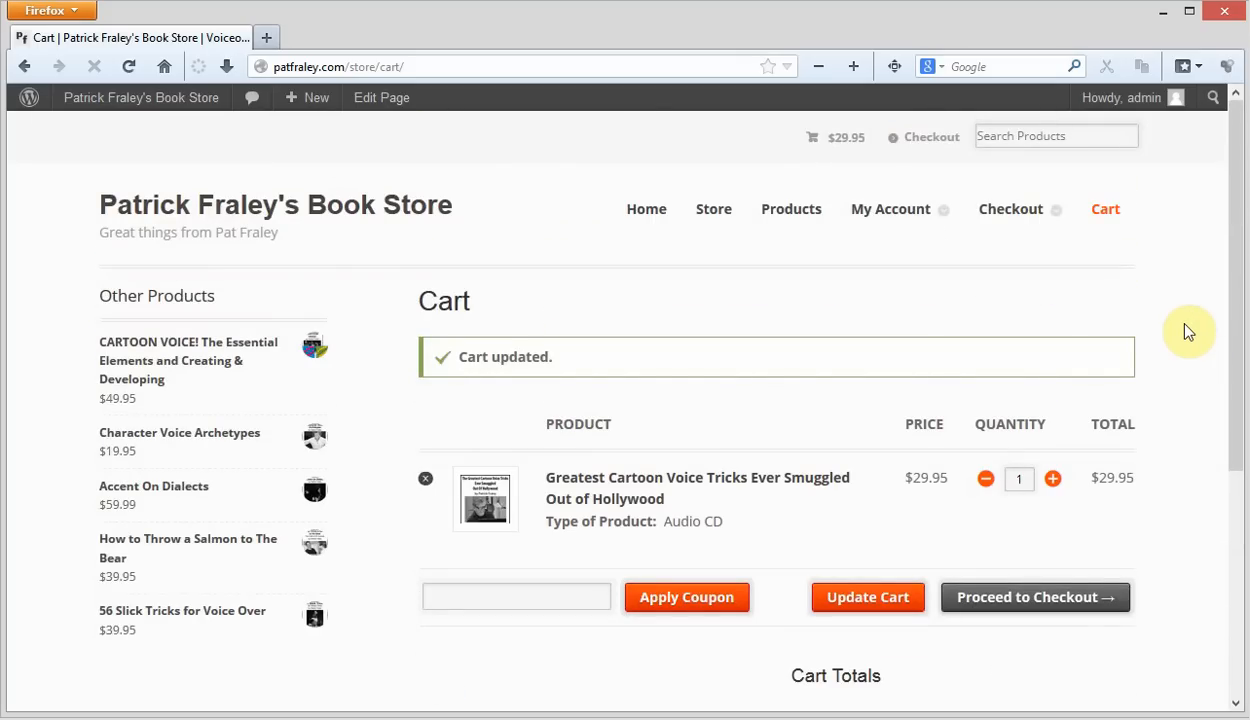